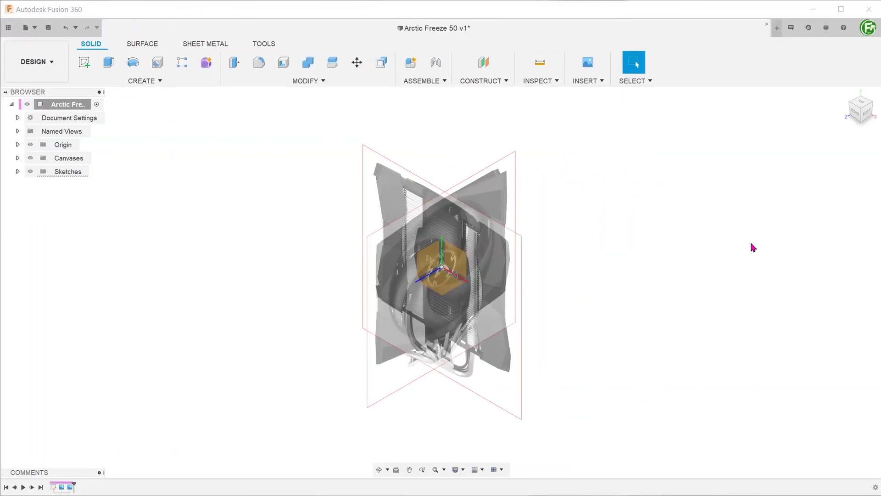
Step: Create a new sketch on the XY plane and view it face-on
click(858, 112)
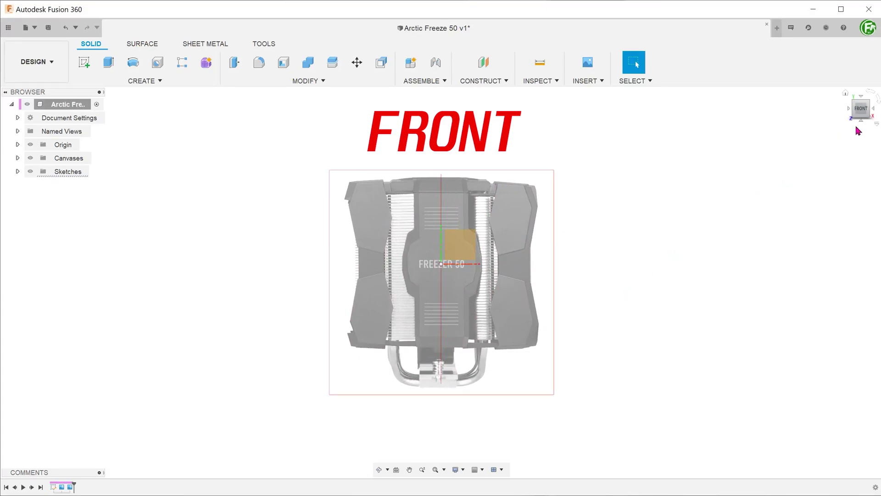
click(875, 113)
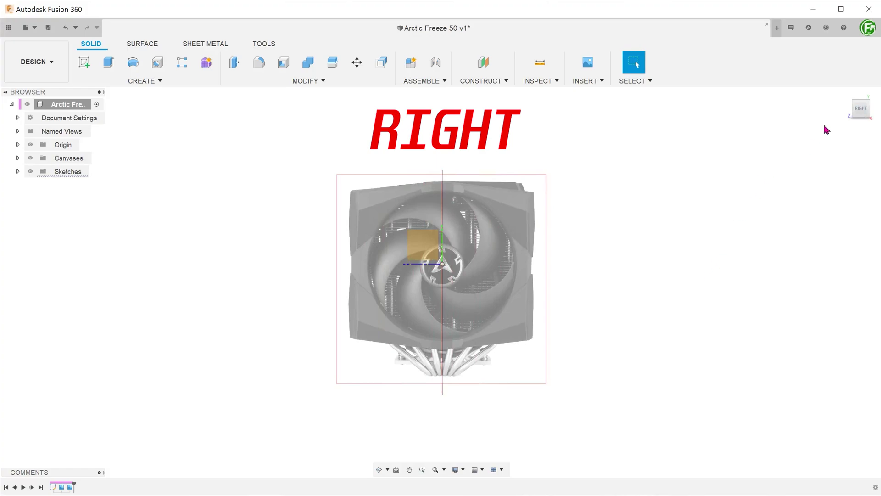
click(847, 93)
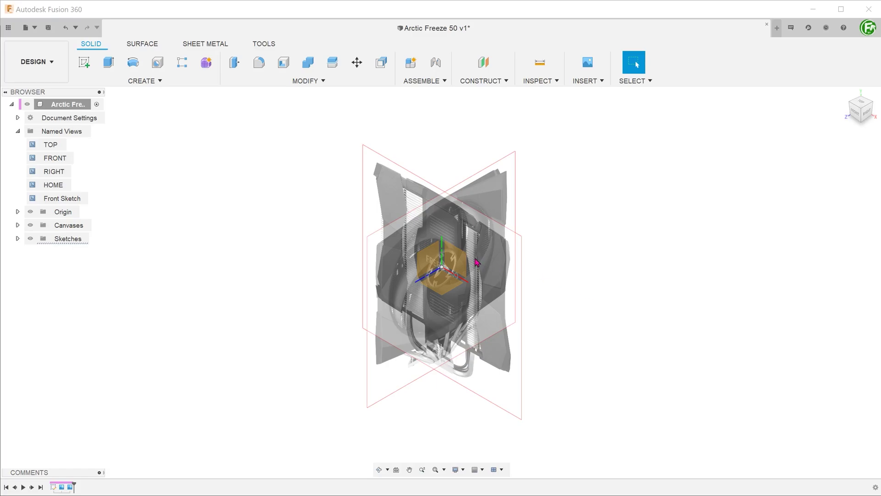
right_click(456, 258)
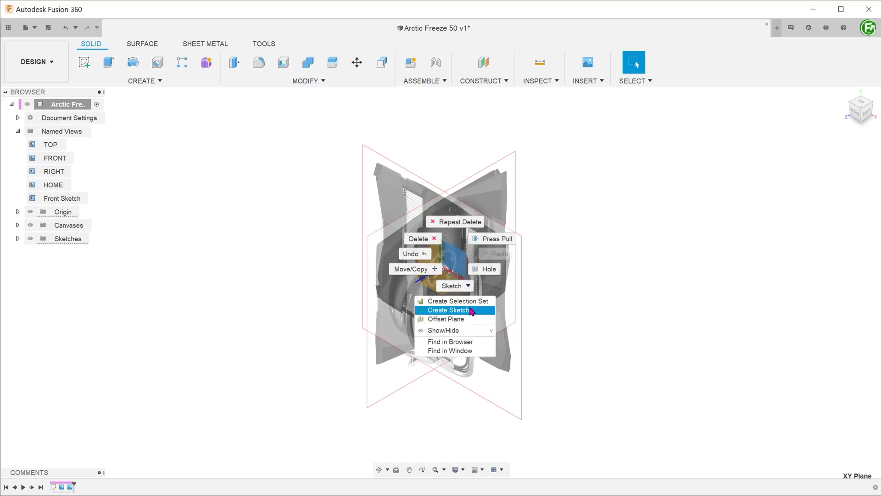
click(448, 310)
double_click(63, 198)
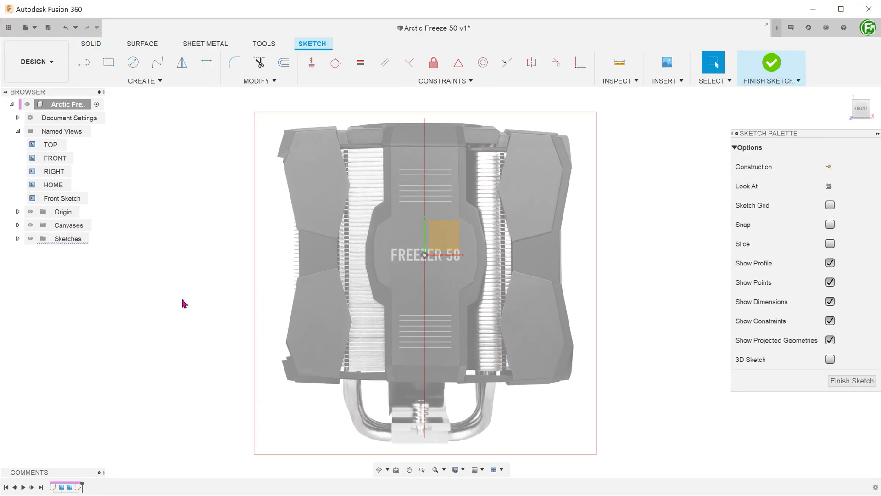
Step: Draw a horizontal construction line from the origin to past the fin
key(l)
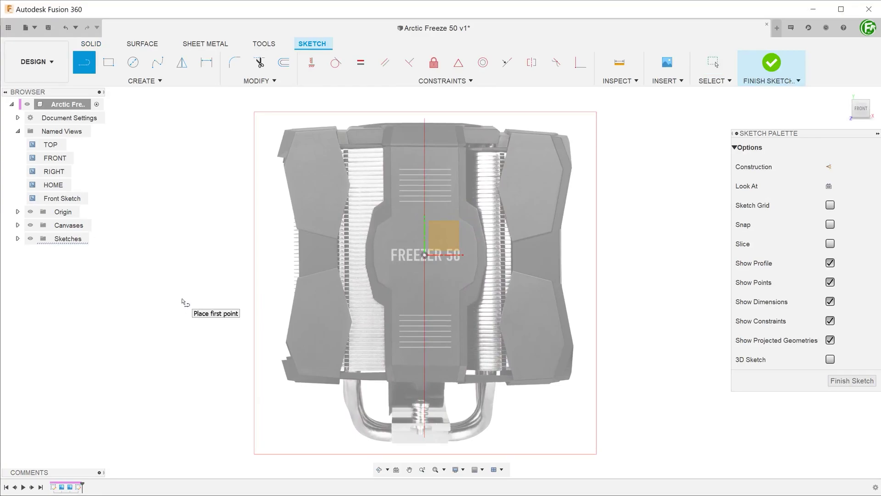
click(425, 255)
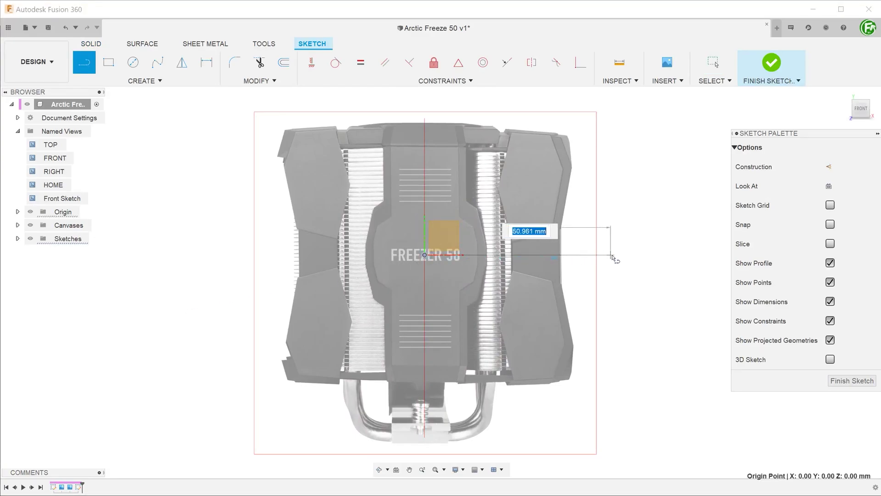
click(627, 255)
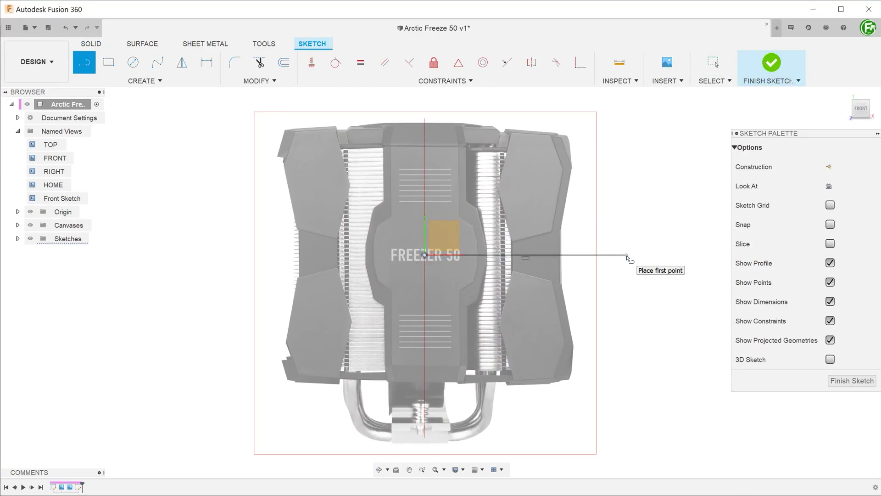
key(Escape)
click(596, 255)
right_click(587, 256)
click(616, 333)
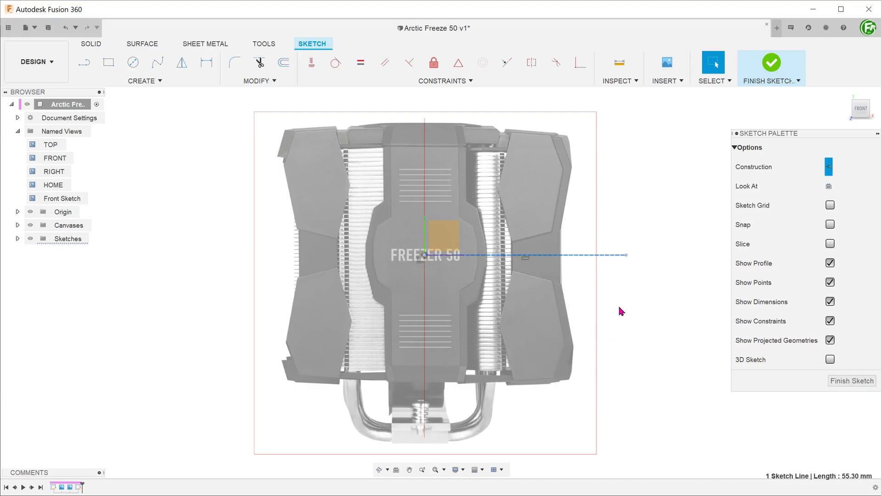
key(Escape)
Step: Trace the closed fin outline from the construction line and finish the sketch
key(l)
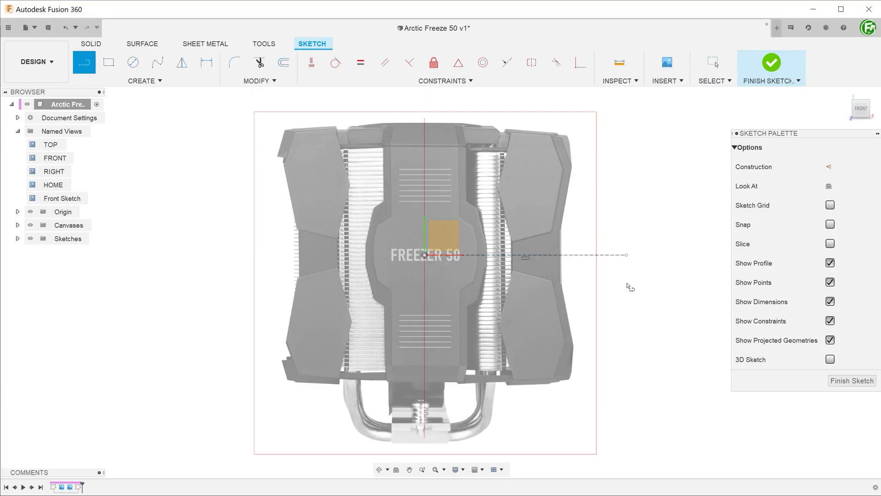
click(513, 256)
click(500, 189)
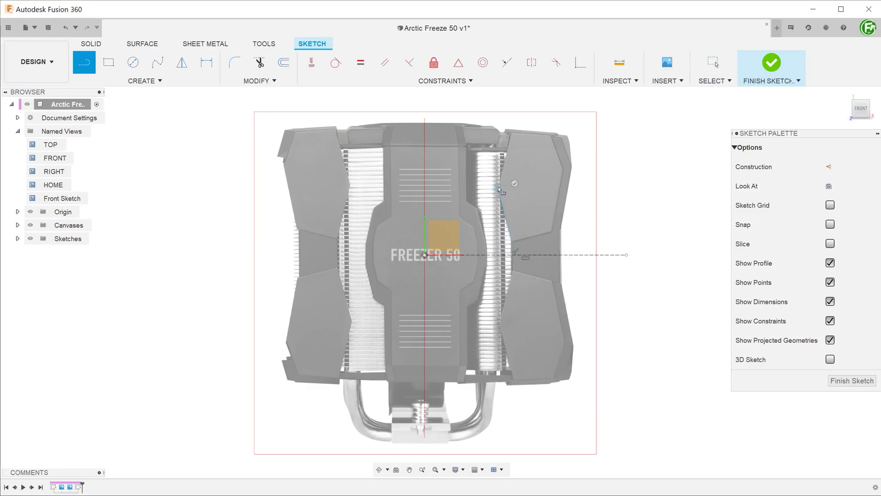
click(511, 130)
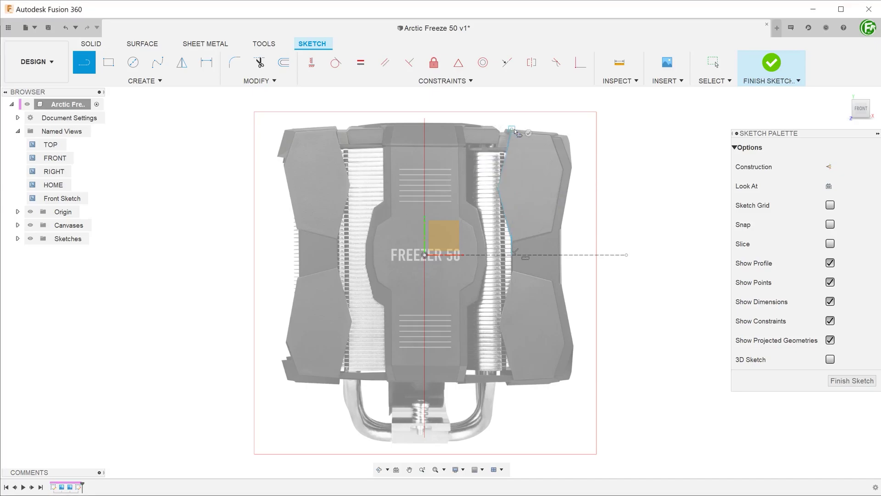
click(575, 136)
key(Escape)
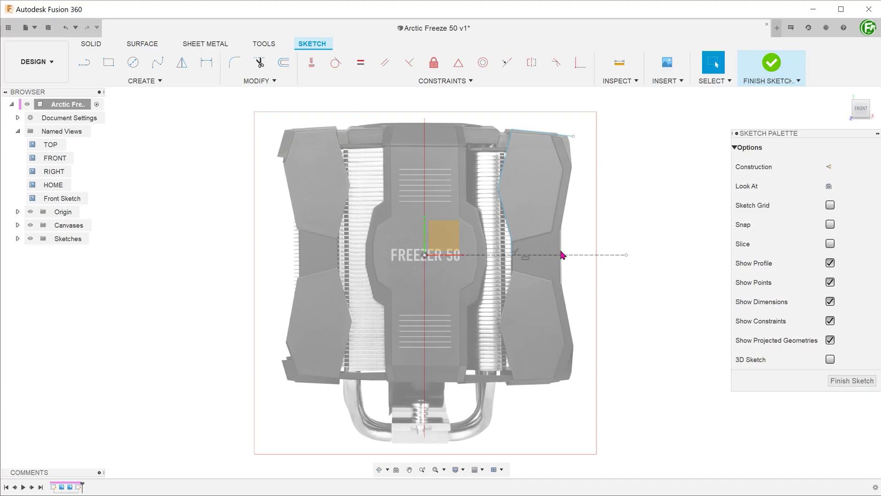
key(l)
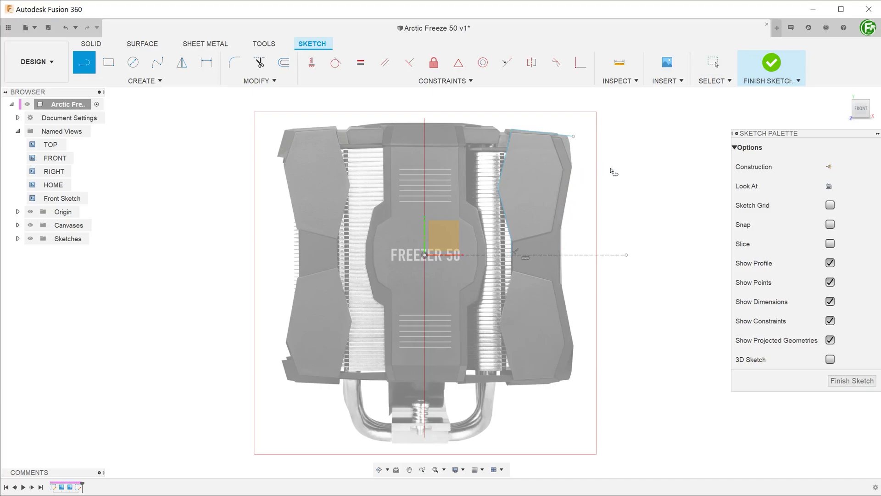
click(573, 255)
click(573, 255)
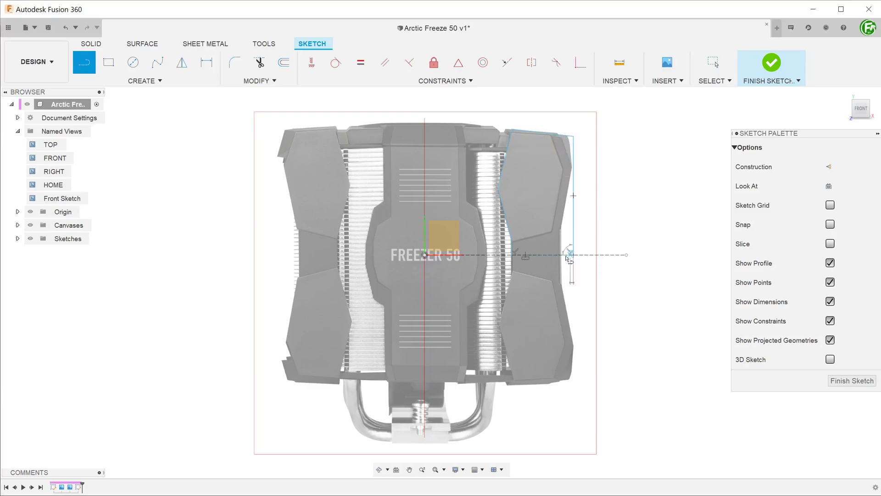
click(514, 255)
key(Escape)
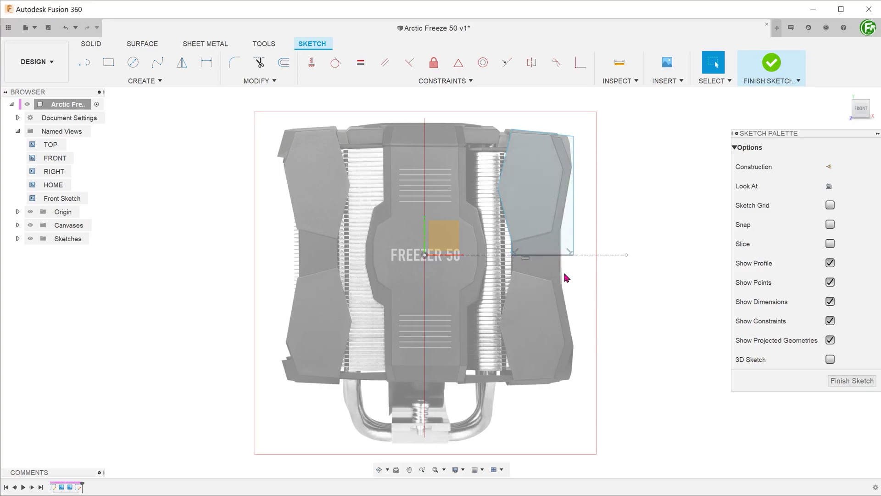
click(772, 64)
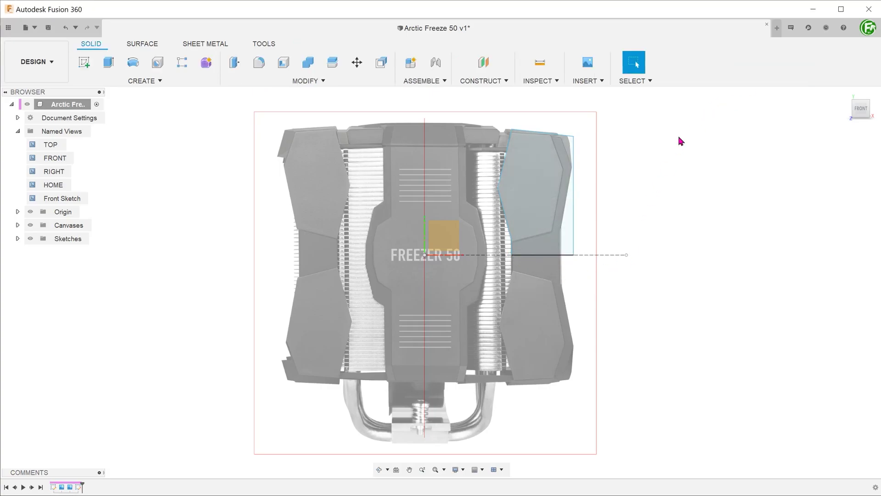
Step: Extrude the fin outline profile to a depth of 39 mm
click(539, 156)
key(e)
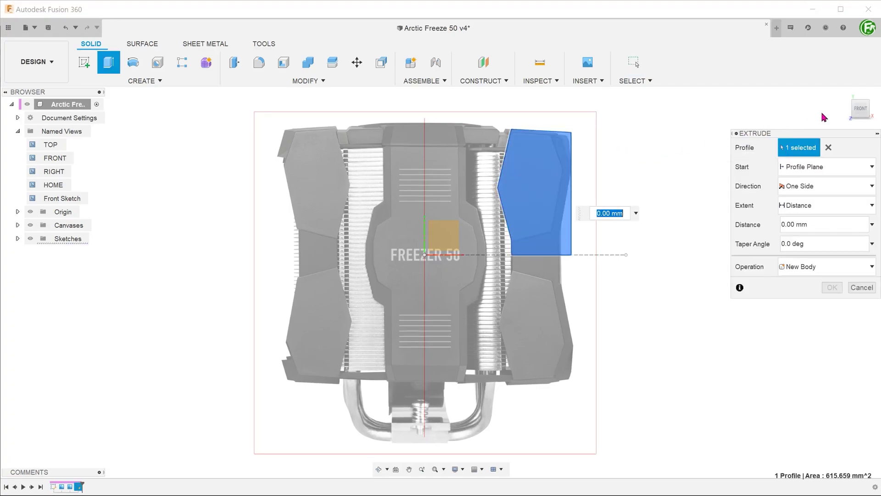
mouse_move(861, 110)
click(874, 110)
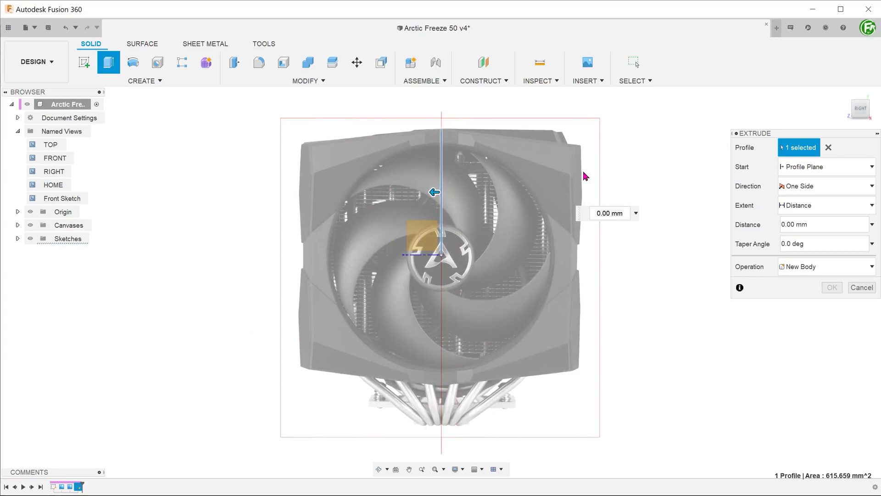
drag(440, 192, 420, 192)
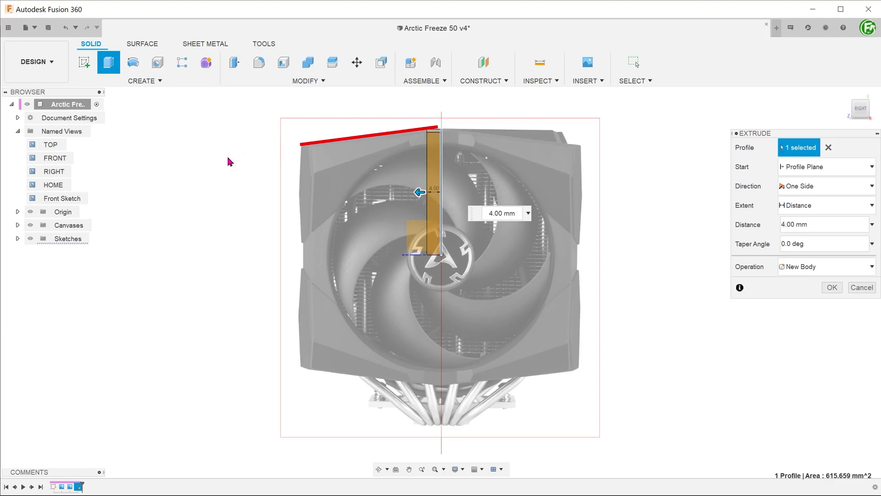
drag(419, 196, 292, 205)
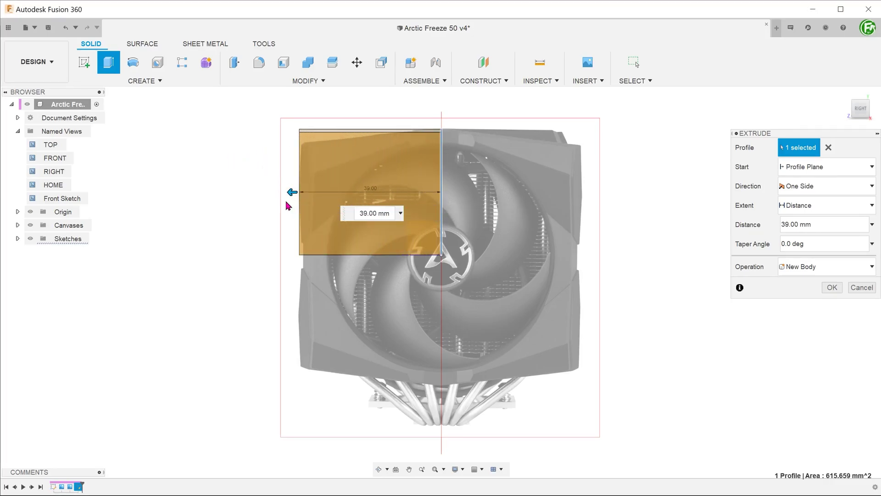
double_click(49, 184)
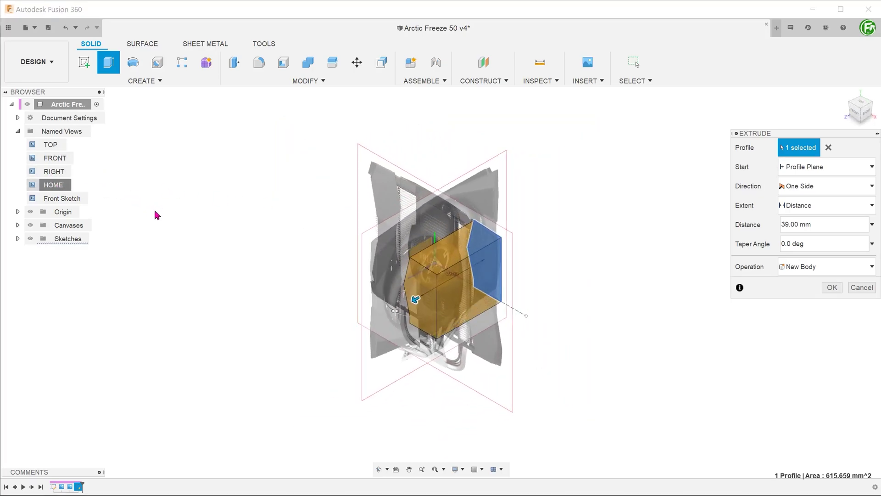
Step: Try a -5° taper on the extrusion, then reset the taper angle to 0
mouse_move(358, 314)
mouse_down()
mouse_move(401, 312)
mouse_move(377, 317)
mouse_up()
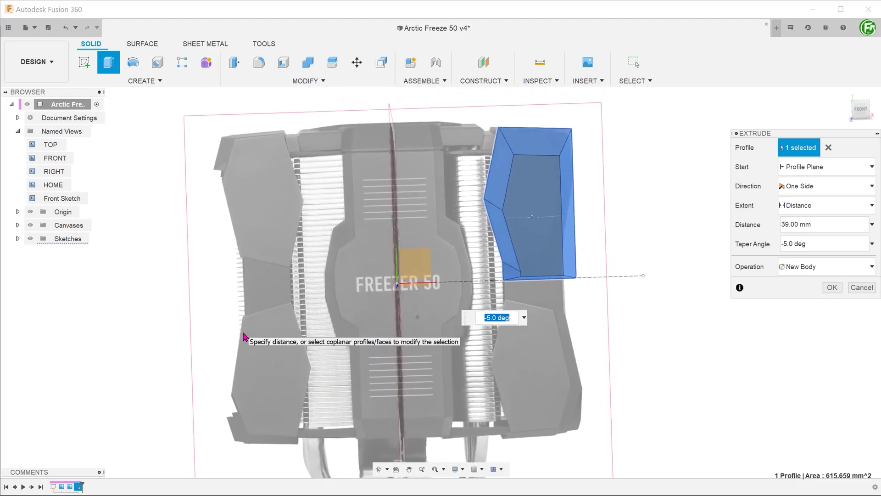
double_click(53, 185)
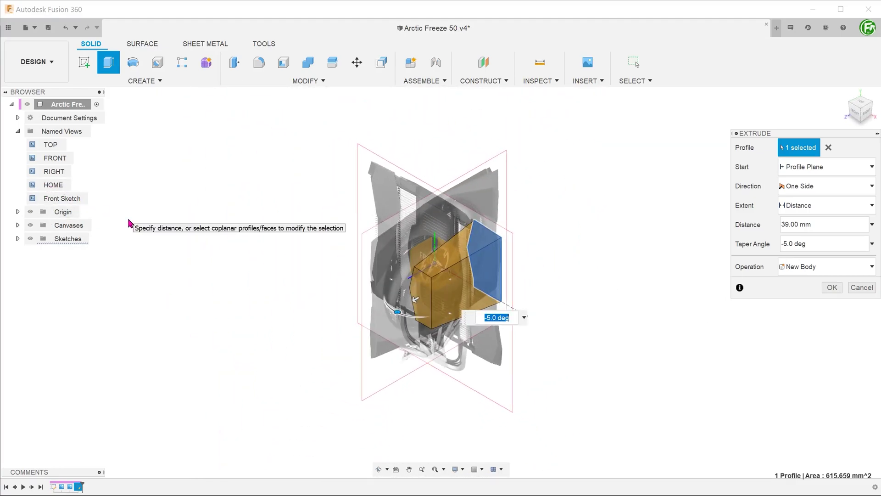
double_click(55, 171)
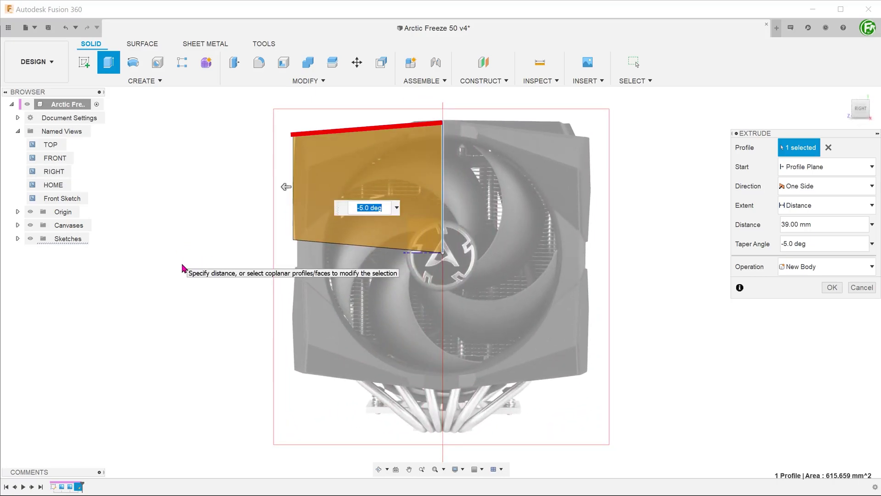
click(807, 248)
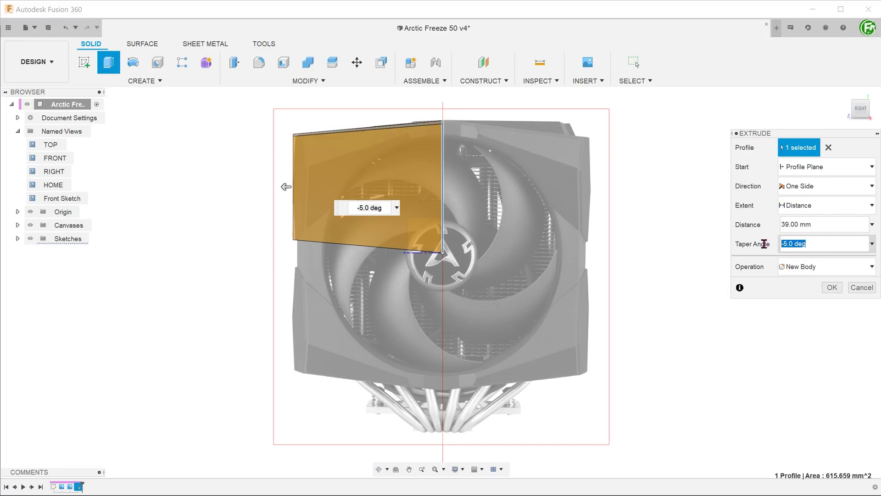
text(0)
key(Return)
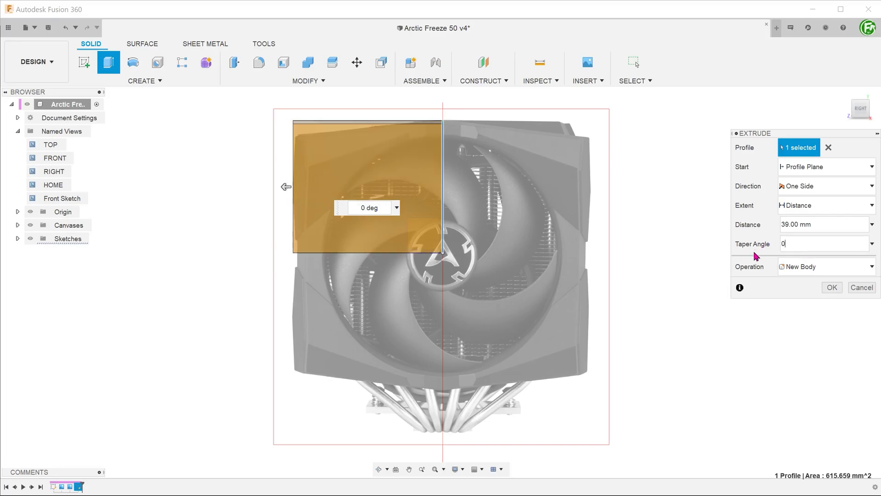
Step: Confirm the extrusion, then draft the top face -5° using the inner face as pull direction
click(835, 289)
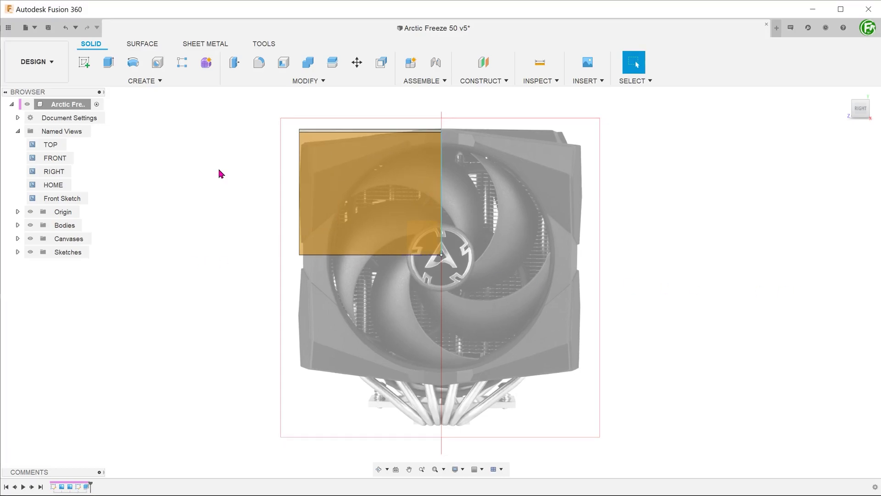
click(313, 81)
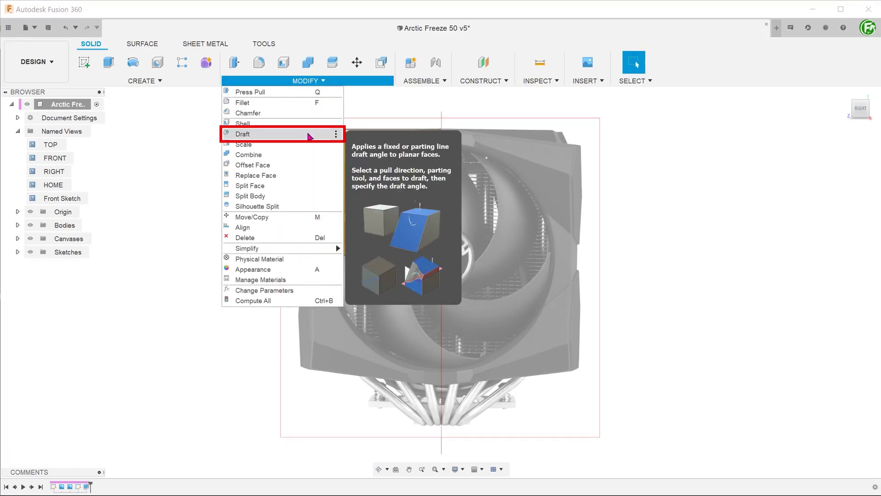
click(309, 135)
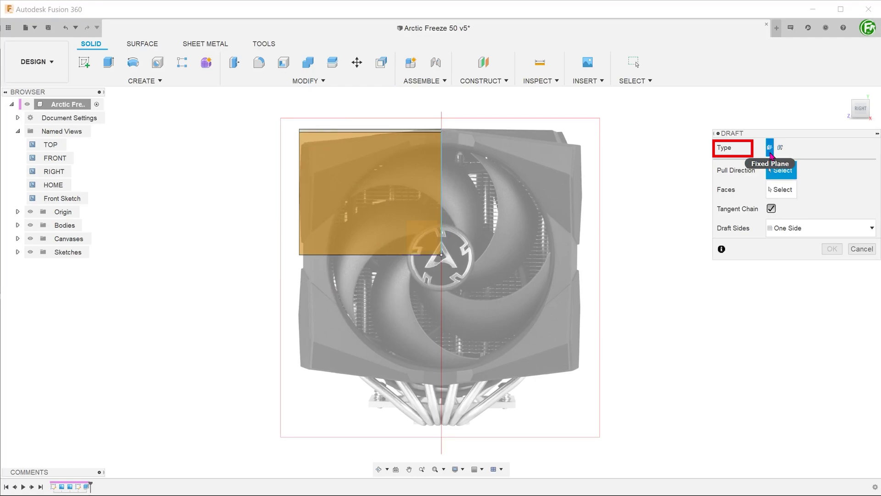
shift+middle_drag(231, 191, 239, 191)
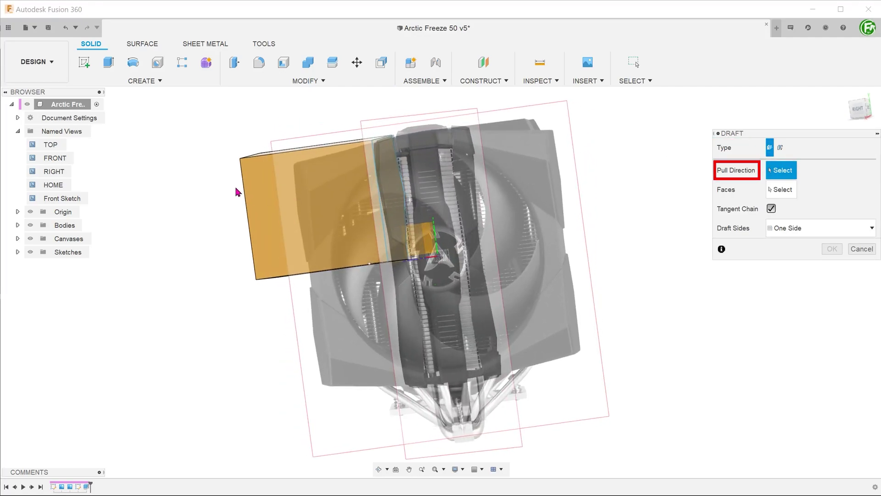
click(389, 191)
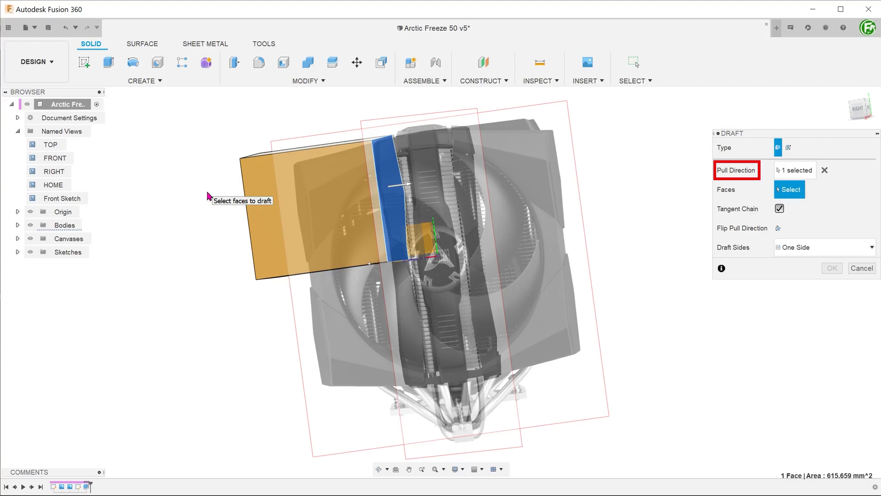
click(274, 186)
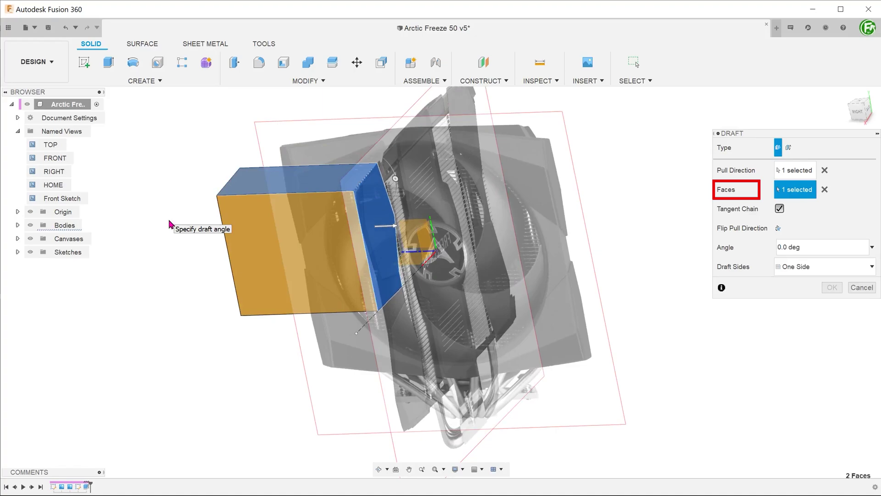
click(69, 174)
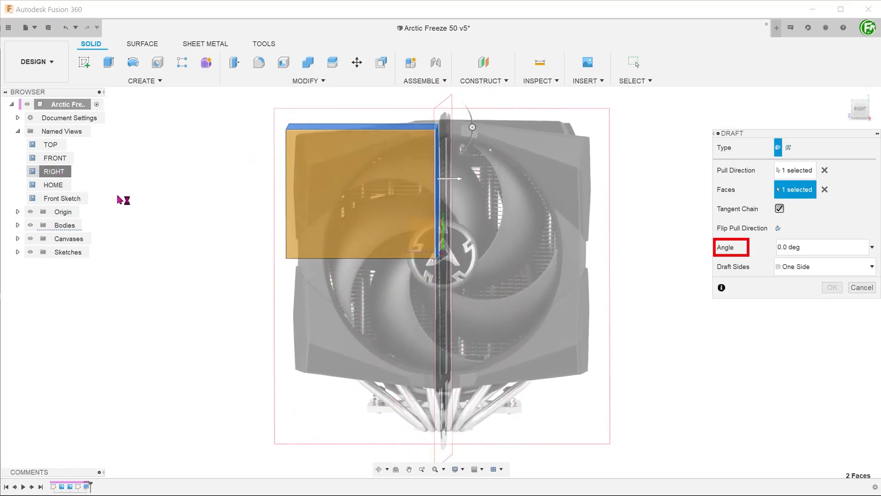
drag(472, 126, 477, 119)
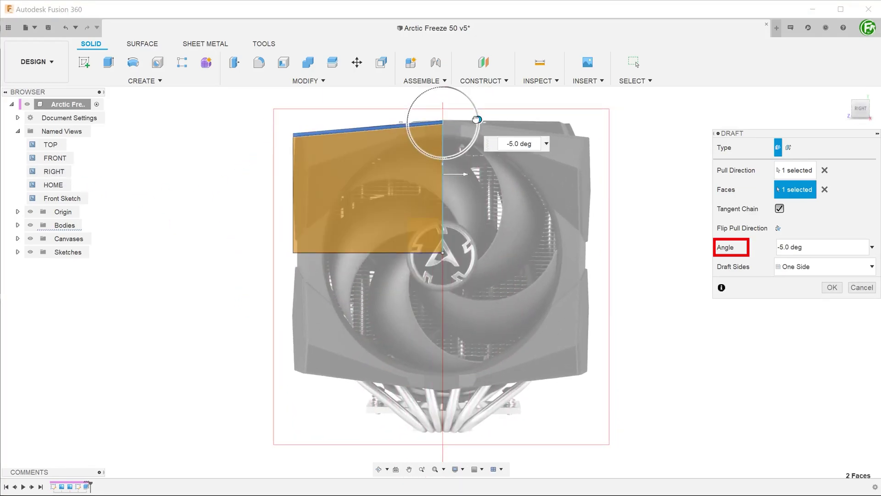
click(531, 149)
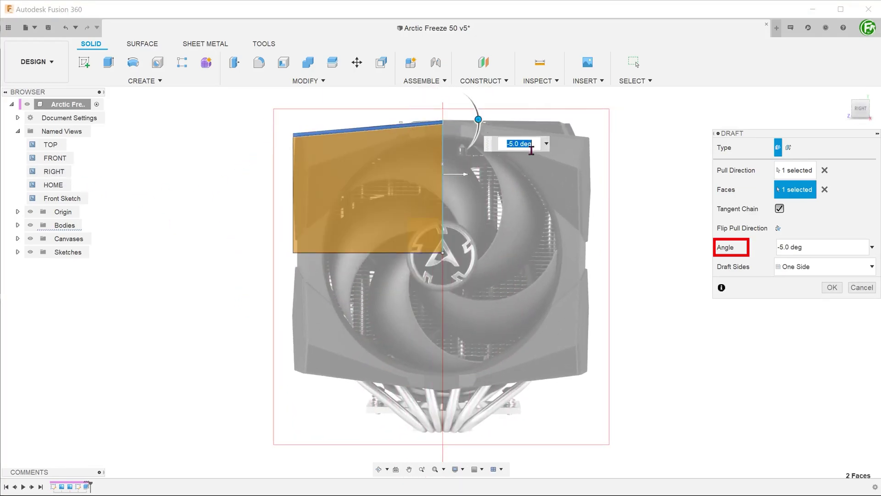
click(832, 288)
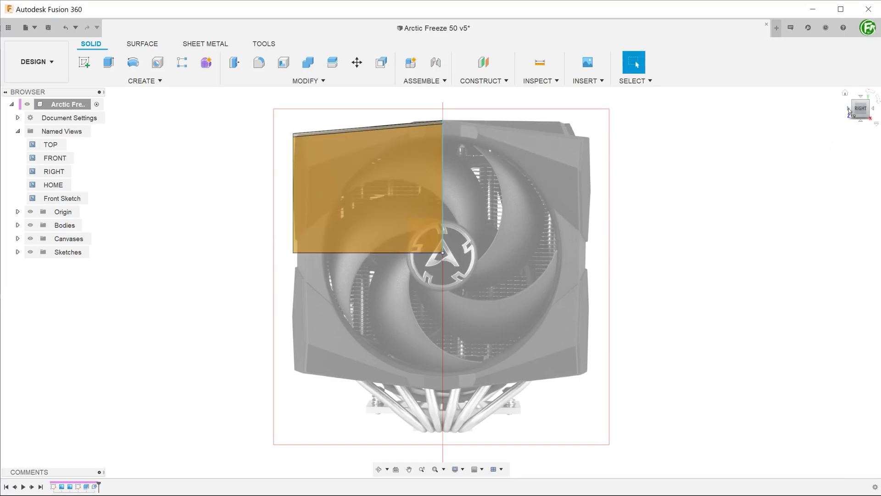
double_click(56, 157)
double_click(76, 199)
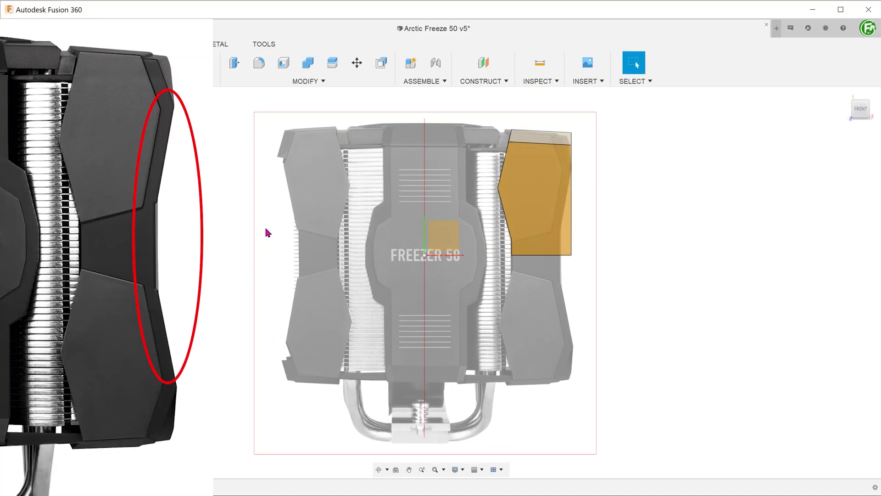
Step: Draw an edge line on the quadrant's front face forming a thin sliver, and begin extruding it
right_click(517, 189)
click(540, 248)
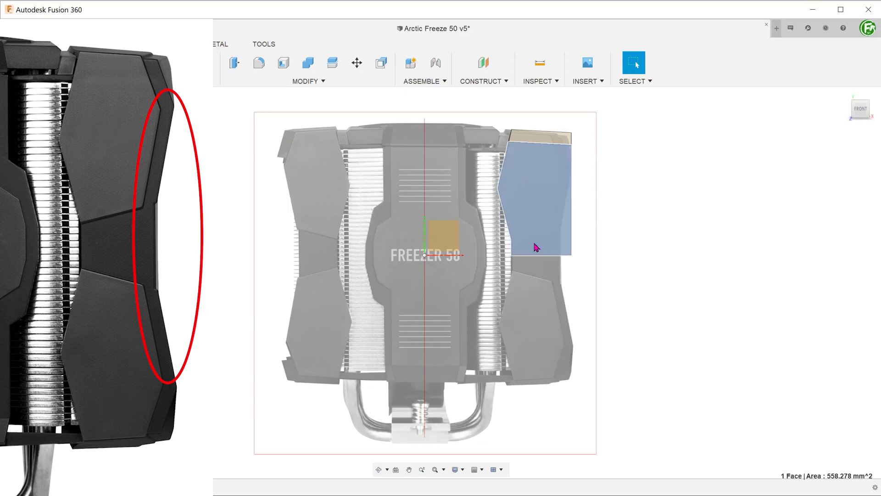
double_click(66, 199)
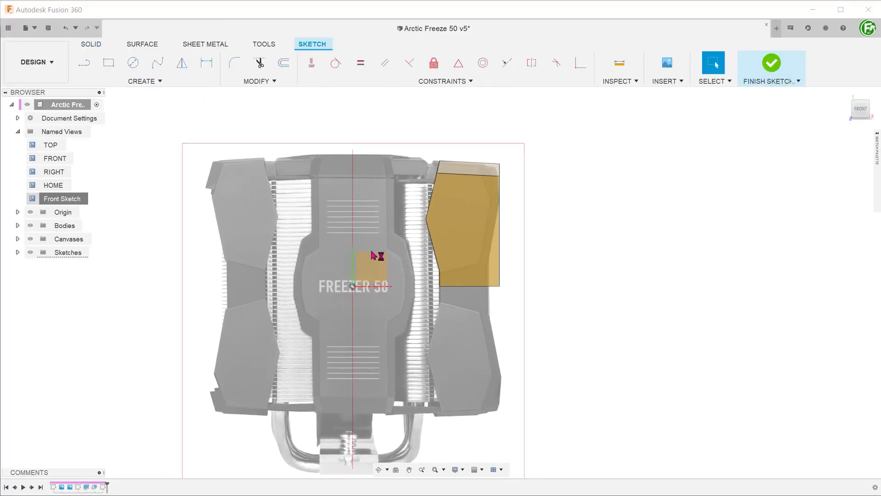
key(l)
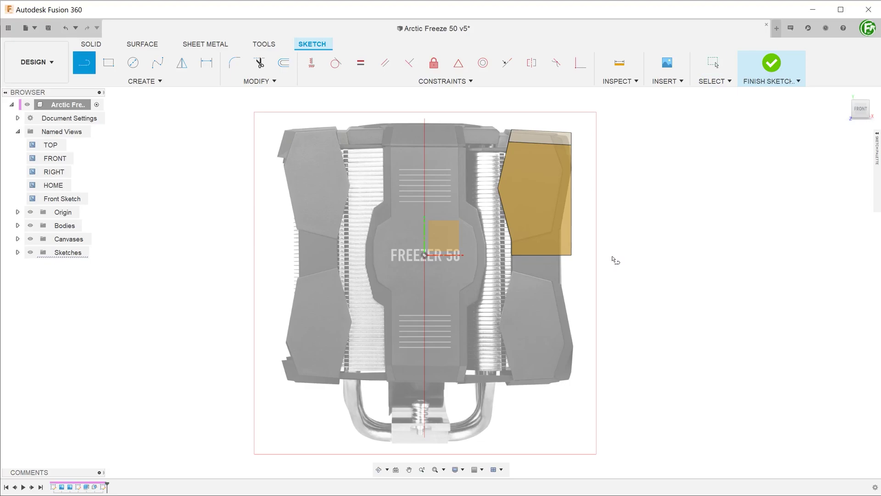
scroll(615, 261, up, 2)
scroll(579, 177, up, 2)
scroll(585, 177, up, 2)
scroll(594, 182, up, 1)
click(591, 178)
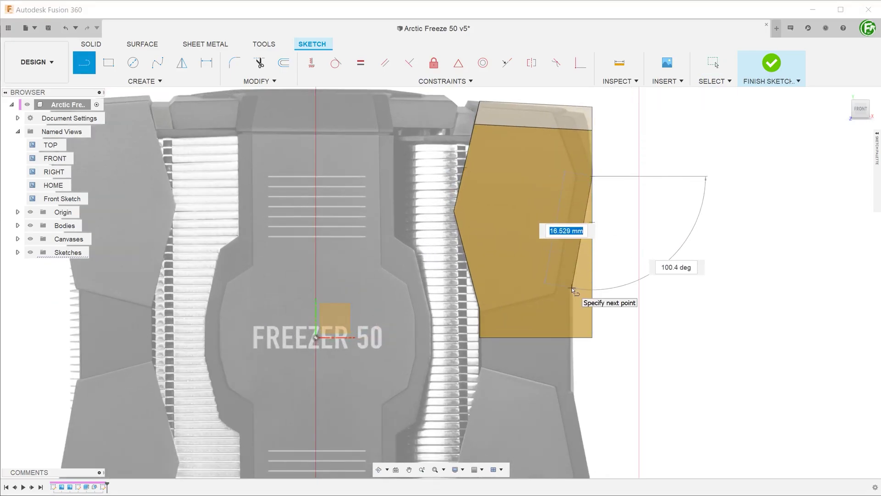
double_click(572, 337)
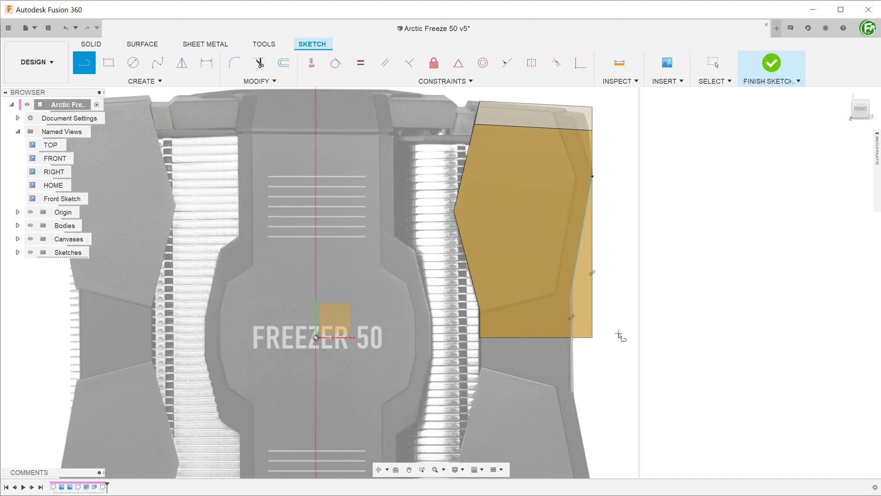
key(Escape)
click(591, 324)
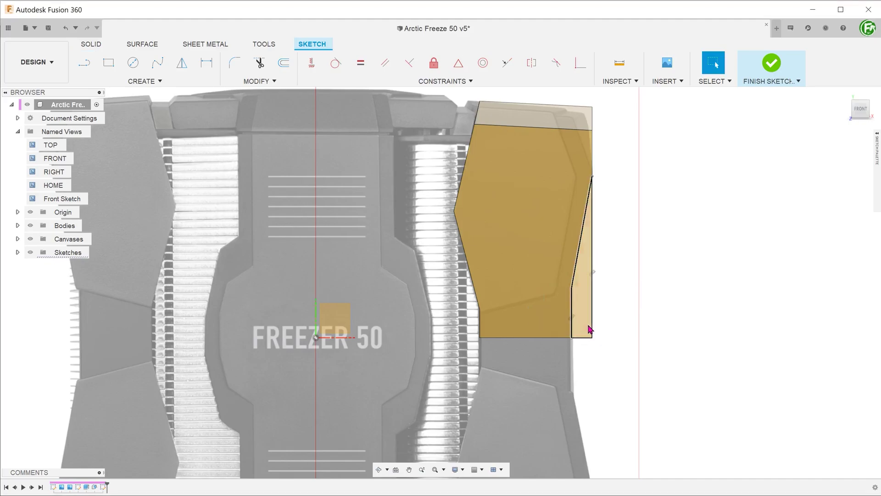
key(e)
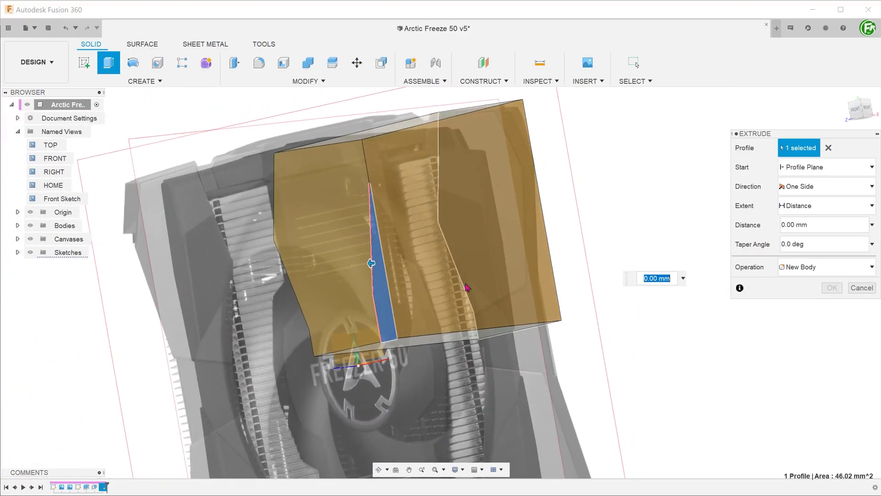
Step: Cut the sliver through all of the body, then check the lower split edge's length
mouse_move(378, 259)
mouse_down()
mouse_move(441, 262)
mouse_move(485, 250)
mouse_up()
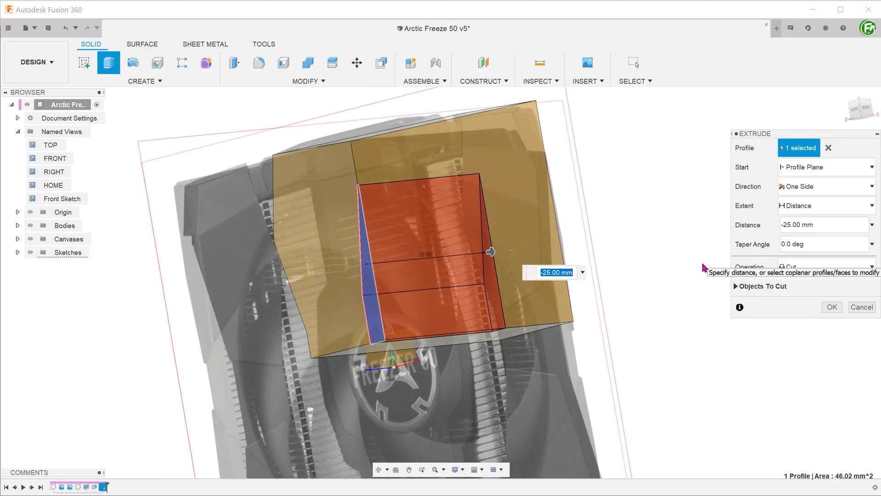
click(806, 205)
click(806, 241)
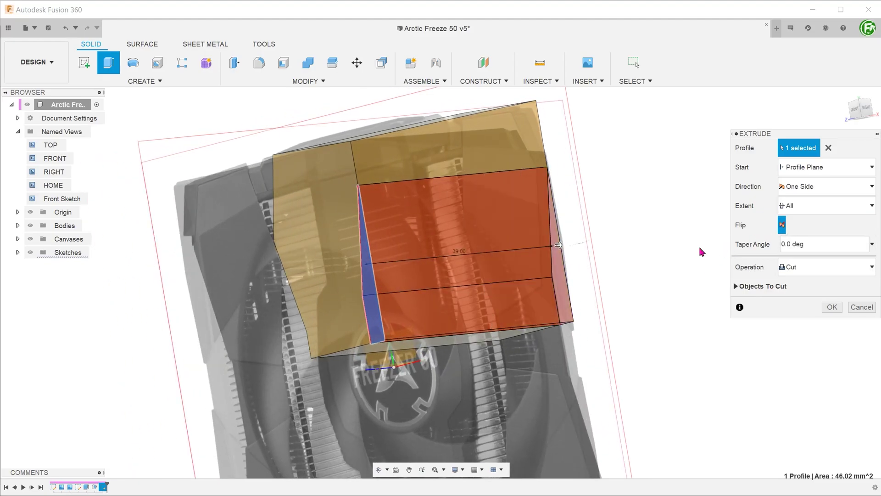
click(832, 307)
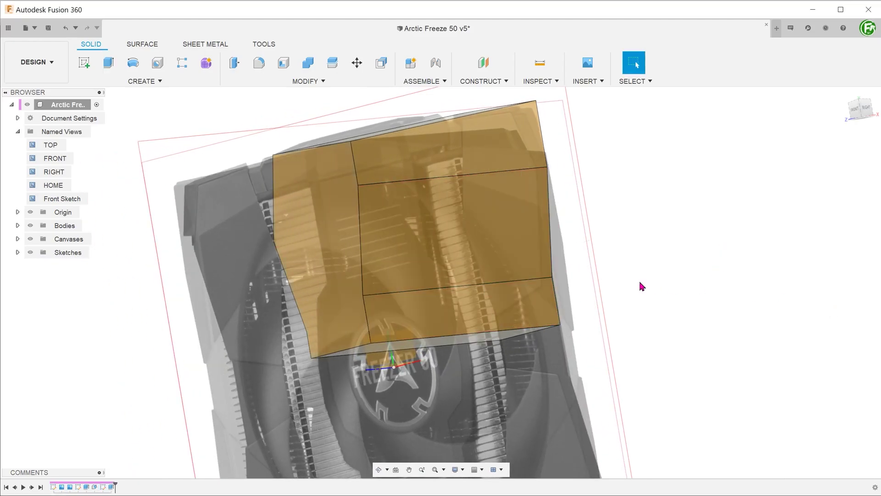
double_click(58, 173)
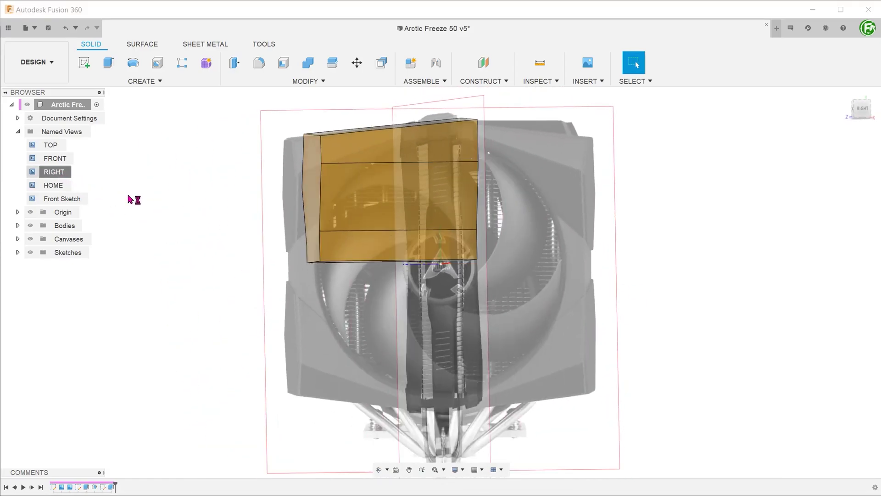
scroll(288, 133, up, 1)
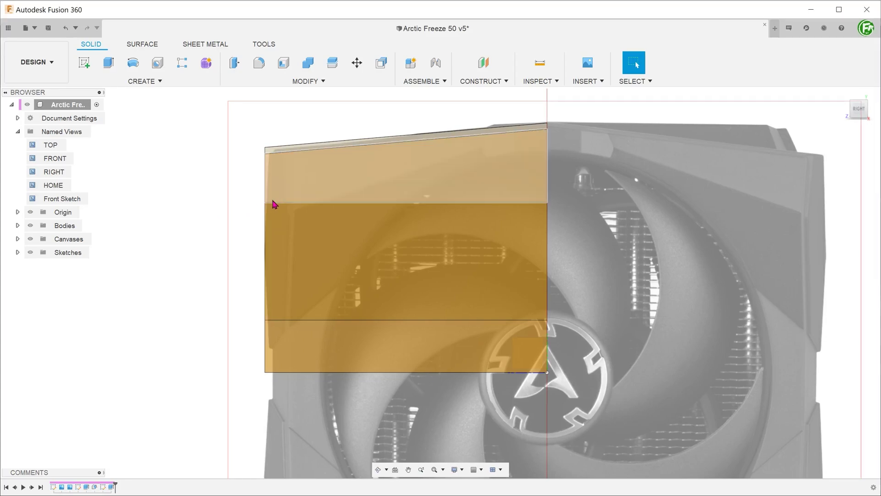
click(295, 320)
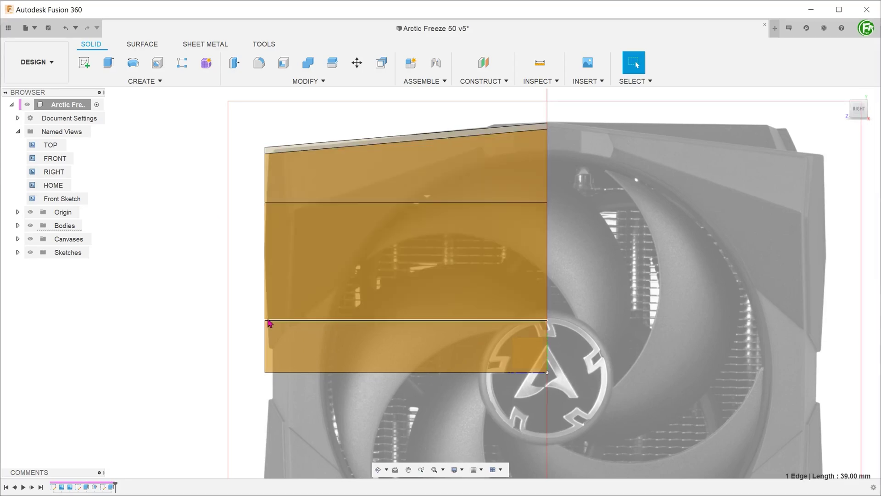
click(164, 317)
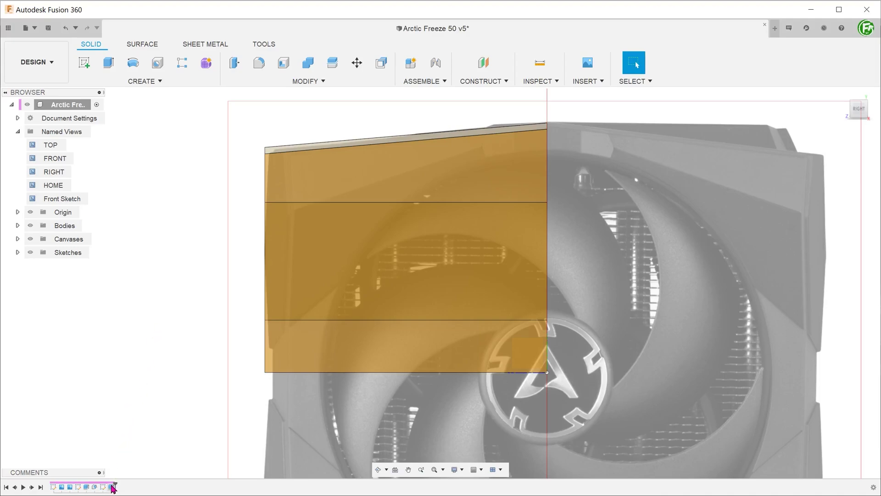
Step: Roll the timeline back before the cut and use Look At on the back face
drag(112, 488, 107, 488)
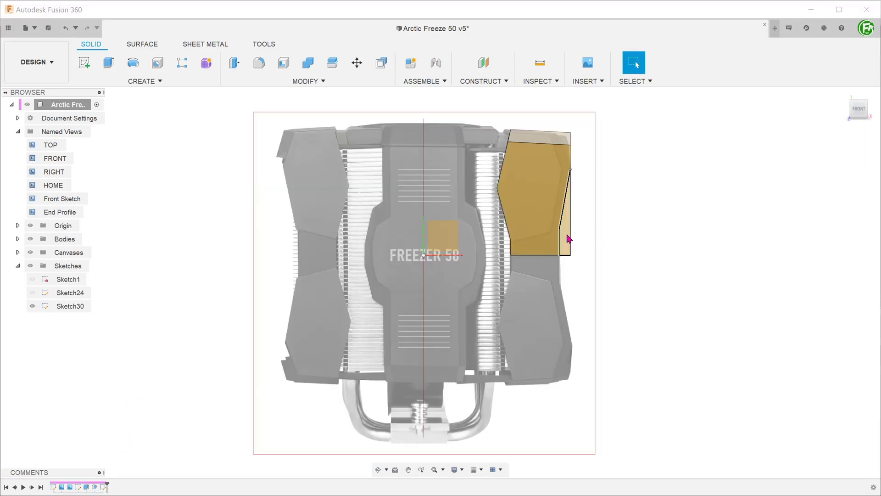
click(567, 238)
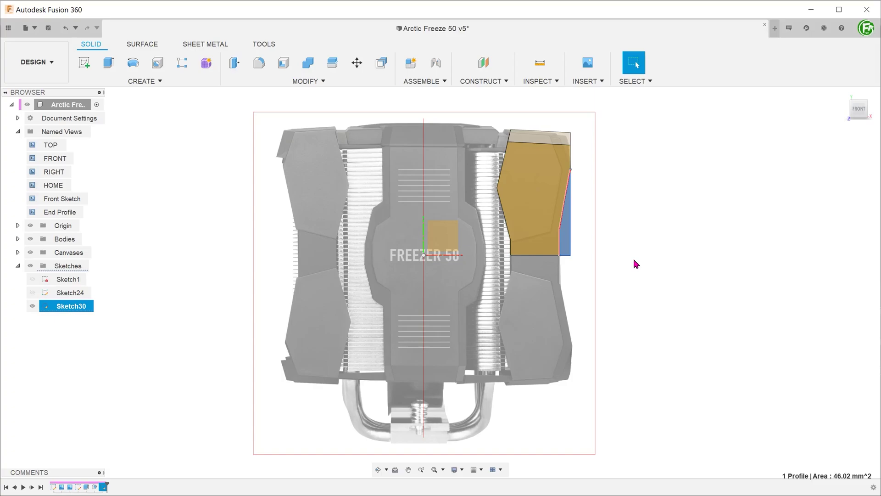
click(635, 263)
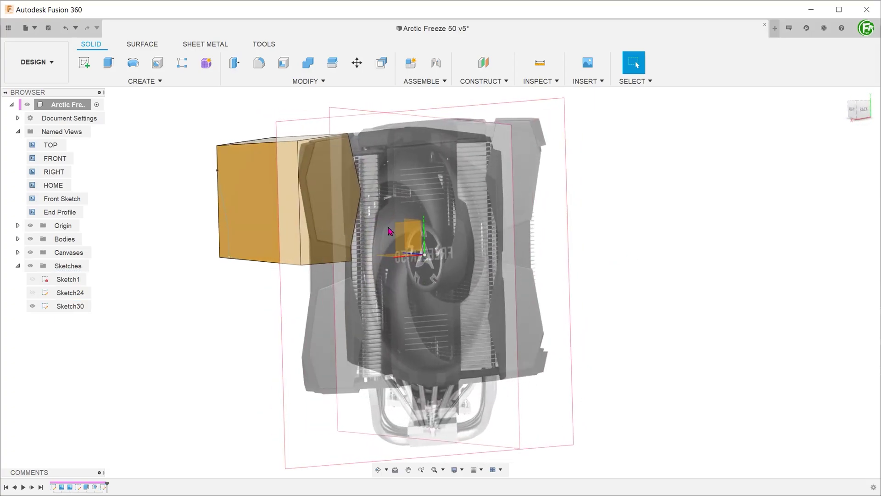
click(335, 200)
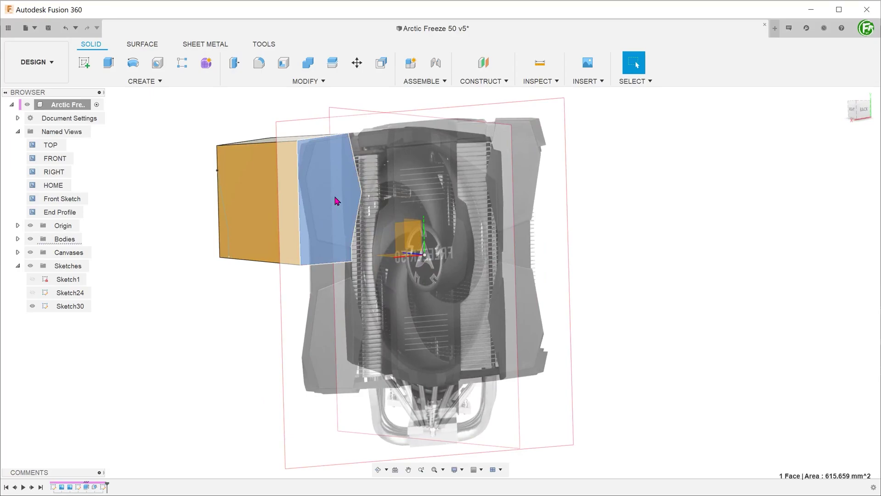
right_click(336, 200)
click(318, 287)
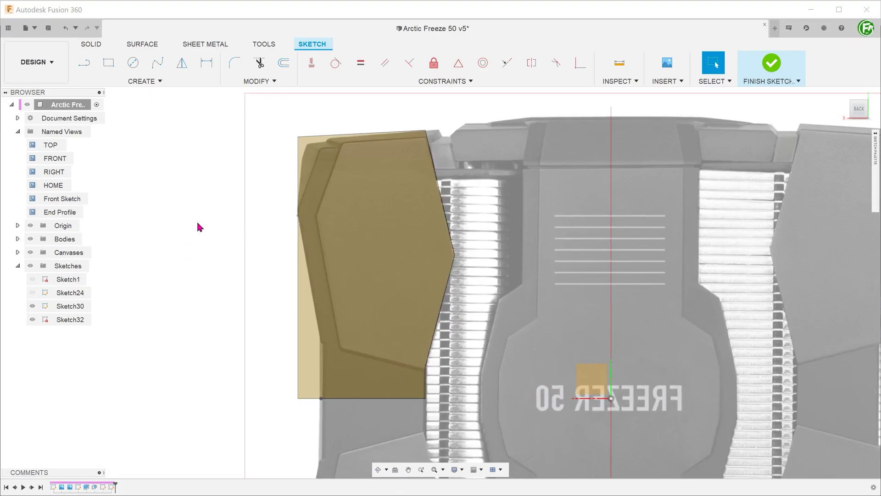
Step: With the image hidden and wireframe on, draw a vertical line up from the bottom edge and finish
click(30, 252)
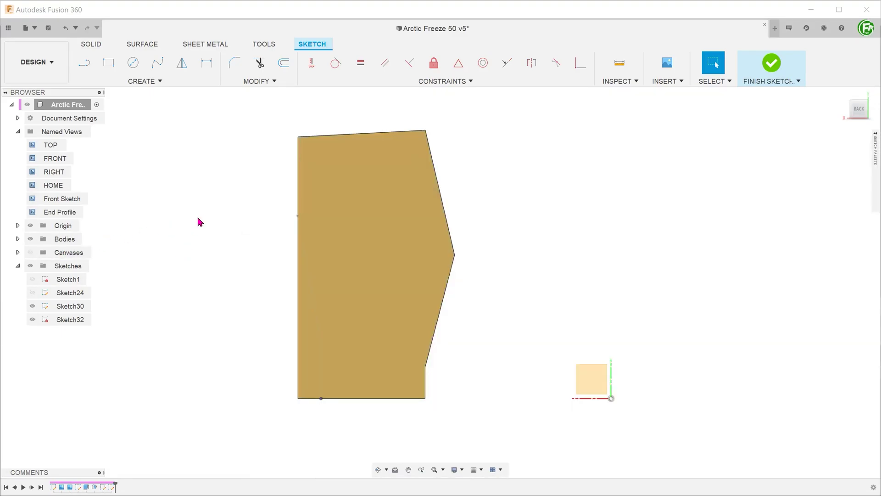
key(ctrl+7)
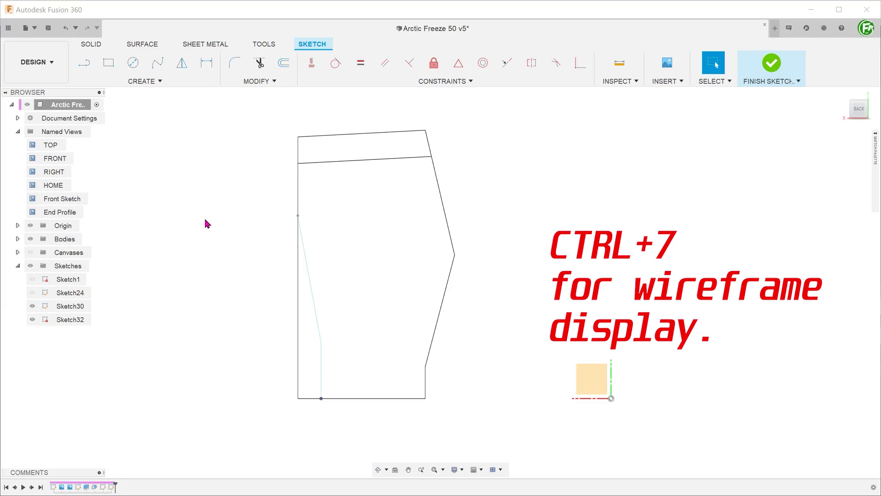
key(l)
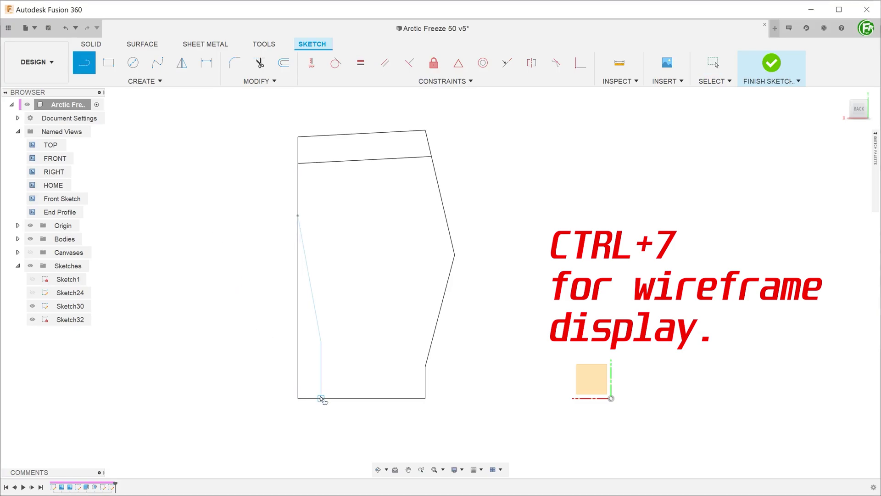
click(321, 398)
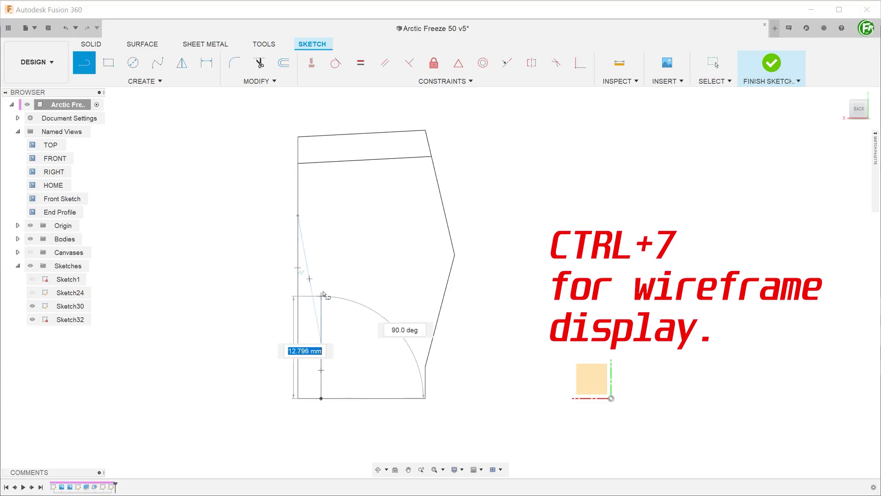
click(322, 162)
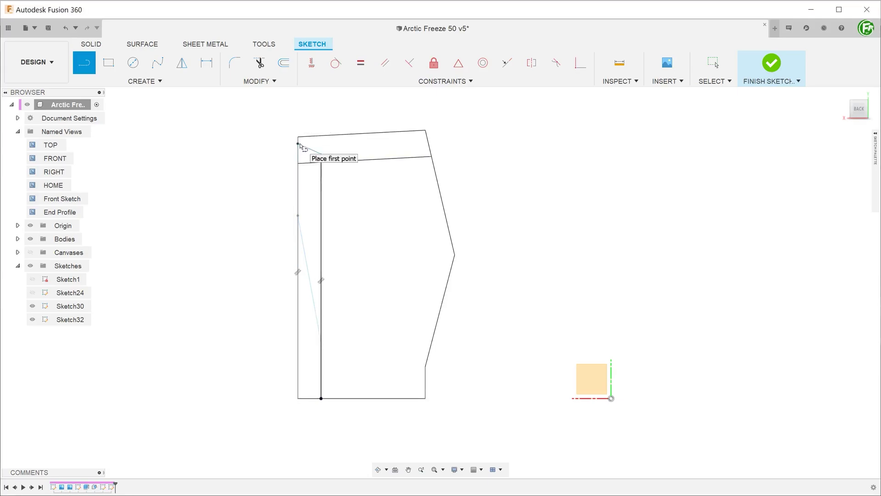
key(Escape)
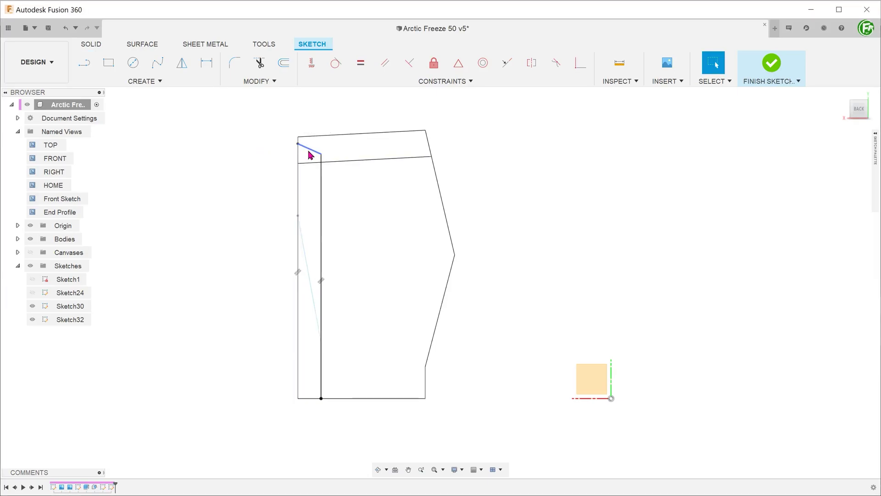
click(308, 149)
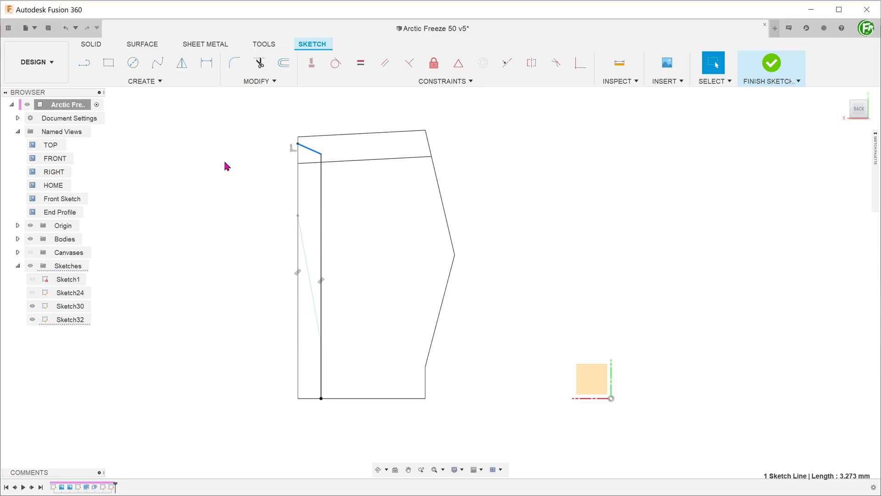
key(Escape)
key(ctrl+6)
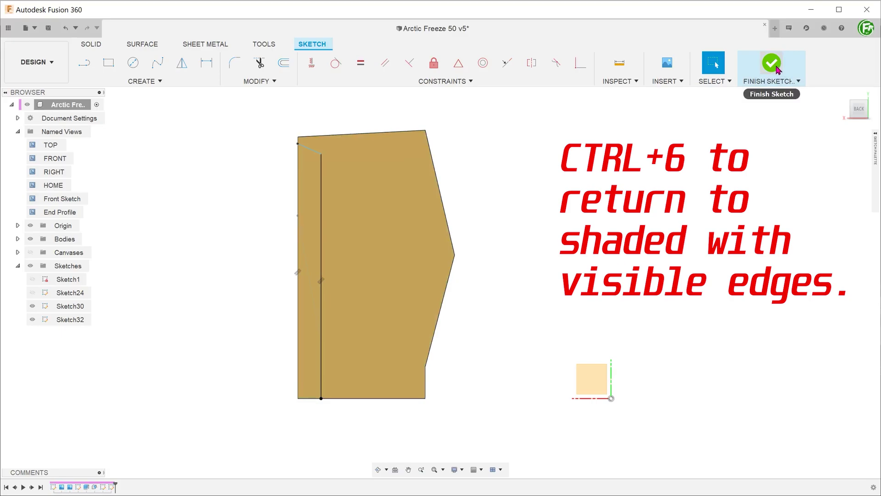
click(773, 64)
double_click(45, 185)
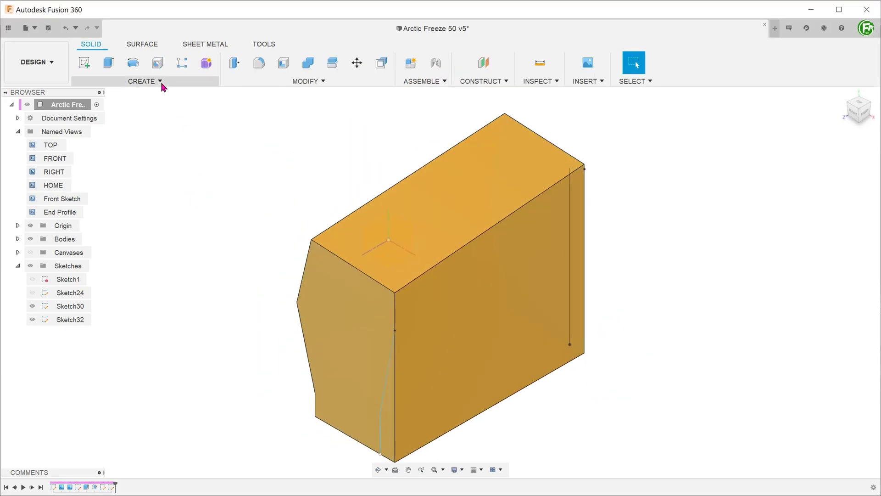
Step: Loft-cut between the front-face sliver profile and the back-face profile
click(160, 82)
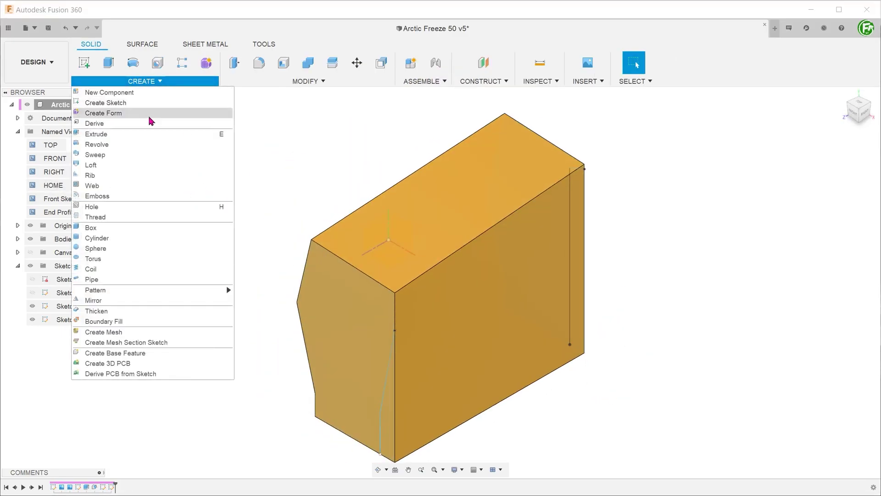
click(150, 166)
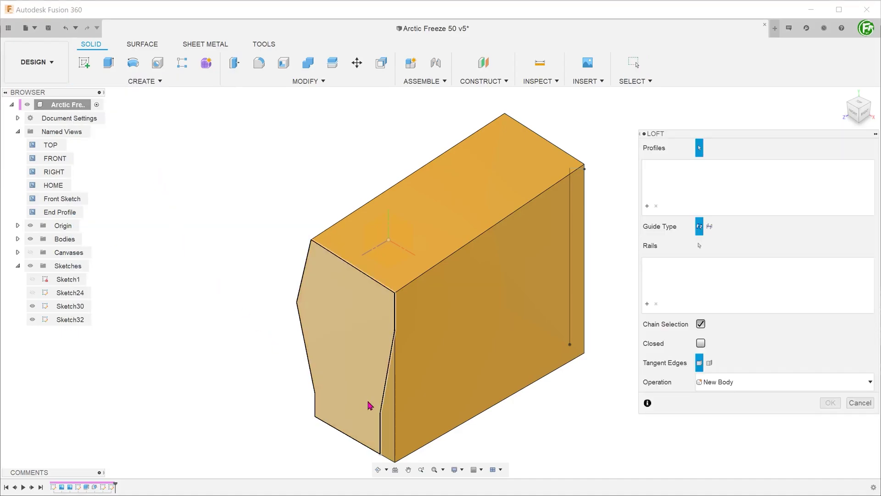
click(386, 414)
shift+middle_drag(244, 377, 503, 384)
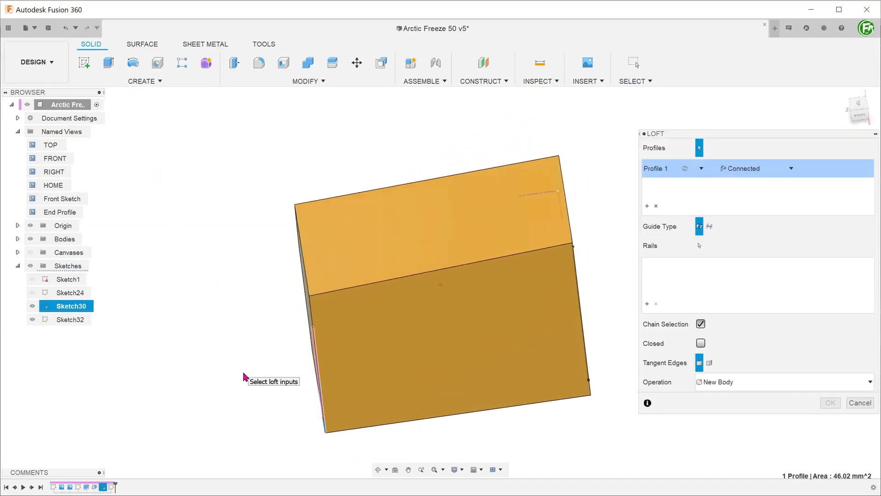
click(535, 369)
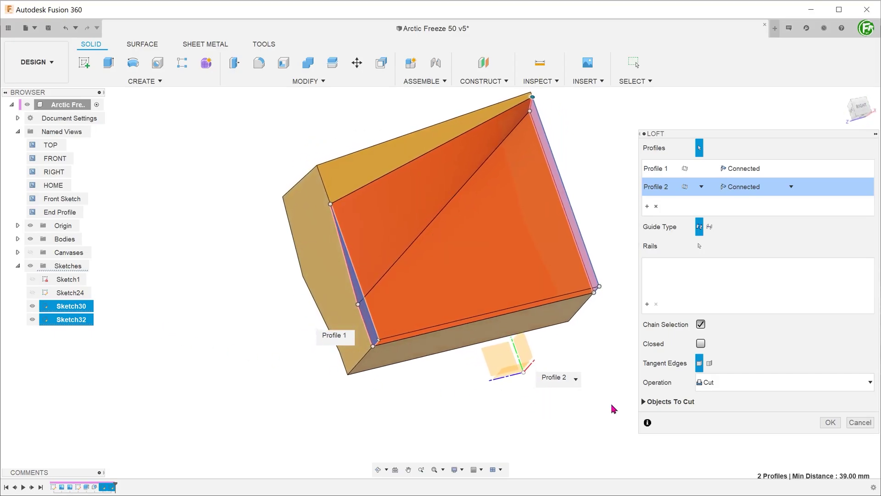
click(831, 423)
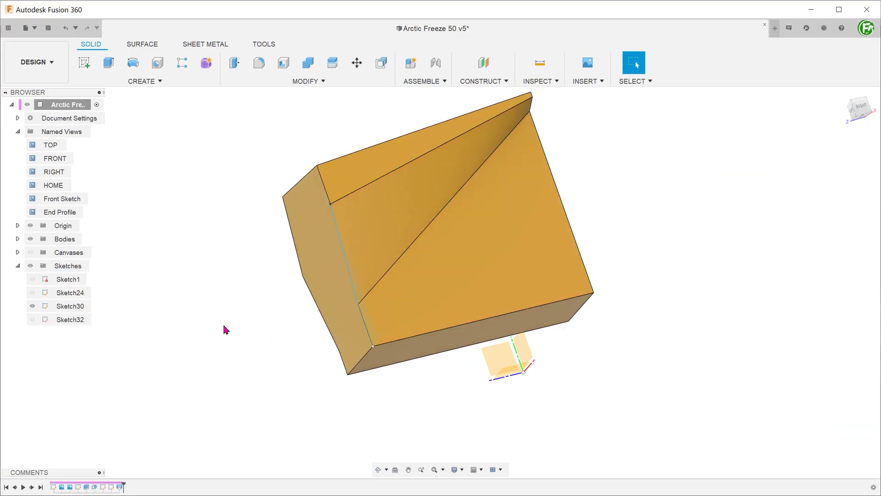
Step: Show the fan reference image and slide Sketch32's point down its line to match
click(30, 252)
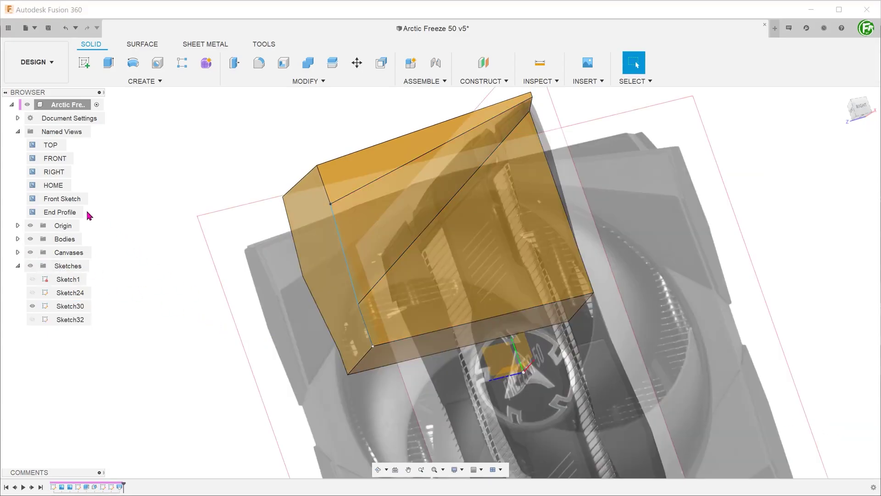
double_click(55, 171)
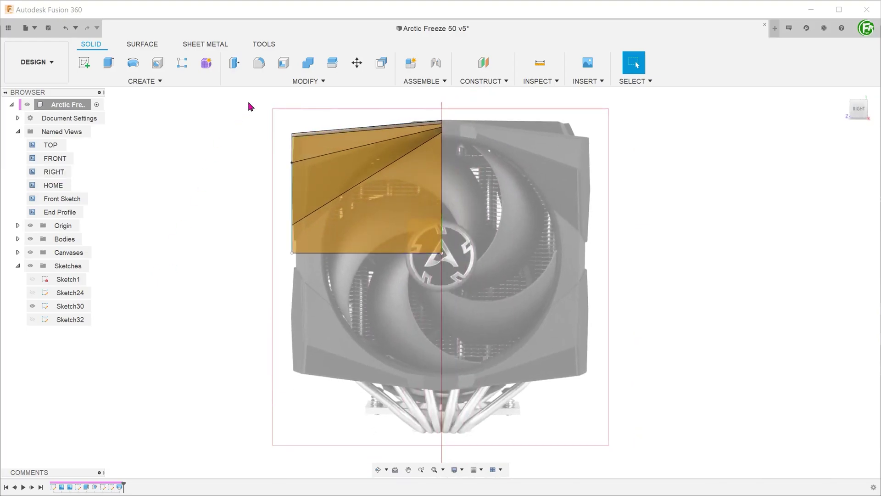
scroll(276, 110, up, 2)
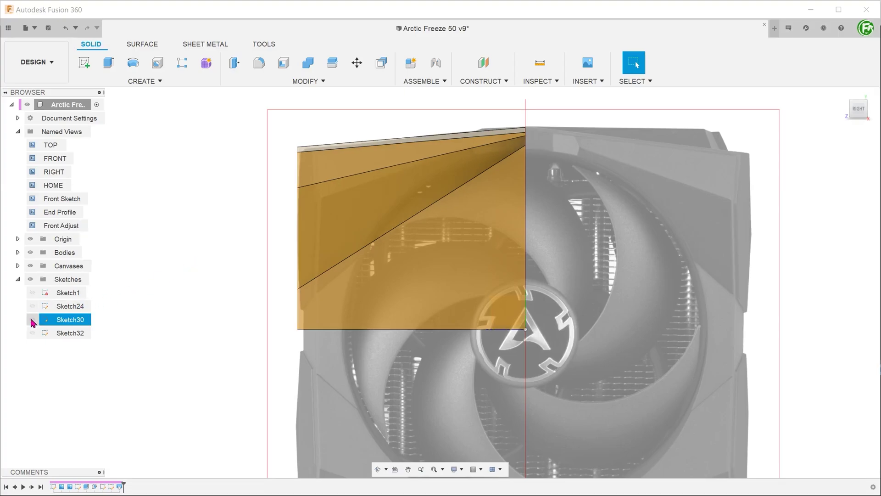
click(33, 333)
mouse_move(192, 221)
shift+middle_down()
mouse_move(161, 252)
mouse_move(262, 229)
shift+middle_up()
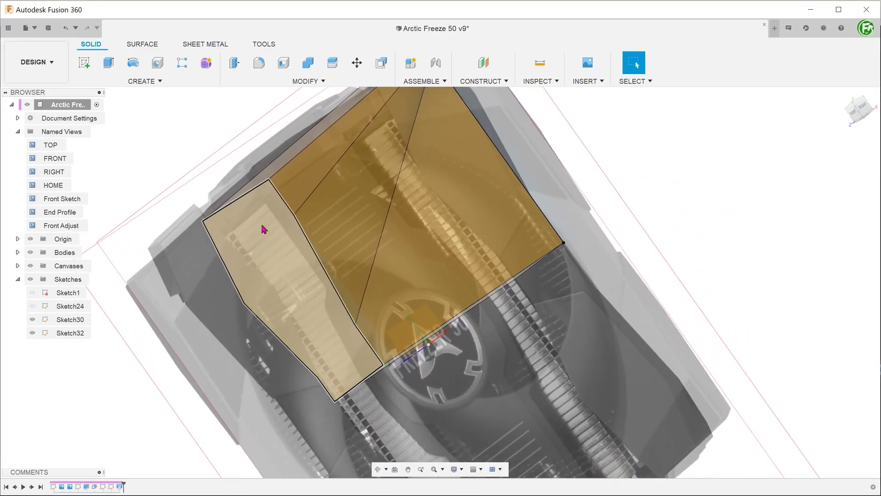
click(299, 223)
drag(301, 229, 300, 225)
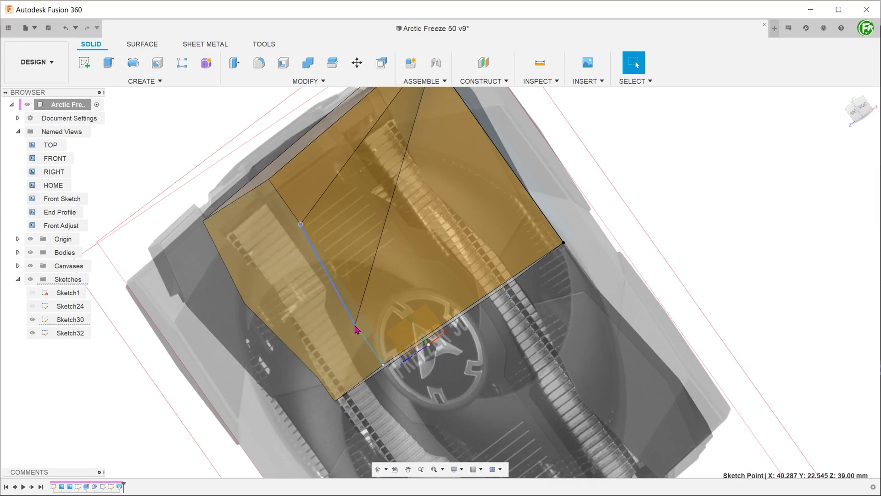
drag(355, 329, 362, 336)
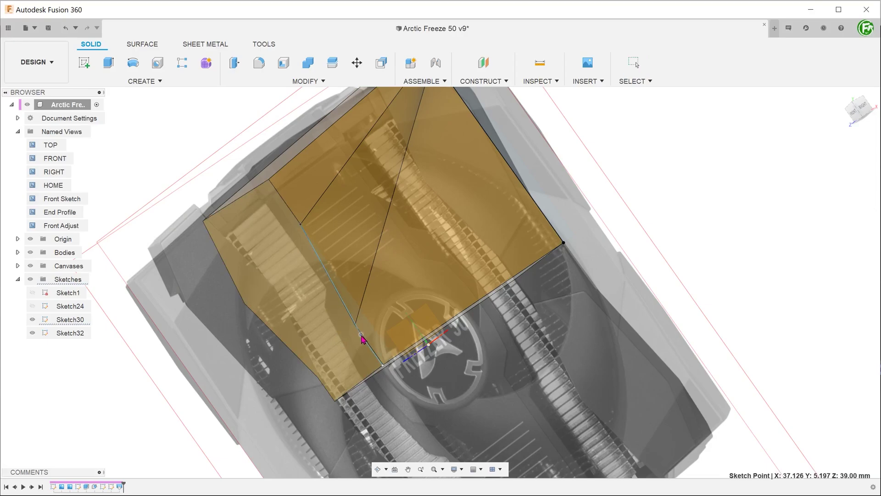
double_click(68, 225)
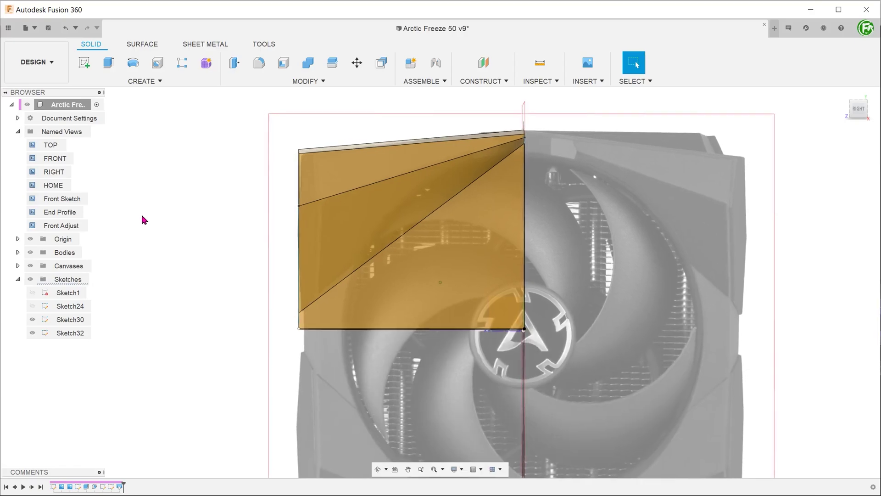
Step: Orbit around the body and select its top face, ending at the lower face
shift+middle_drag(289, 262, 338, 326)
click(386, 324)
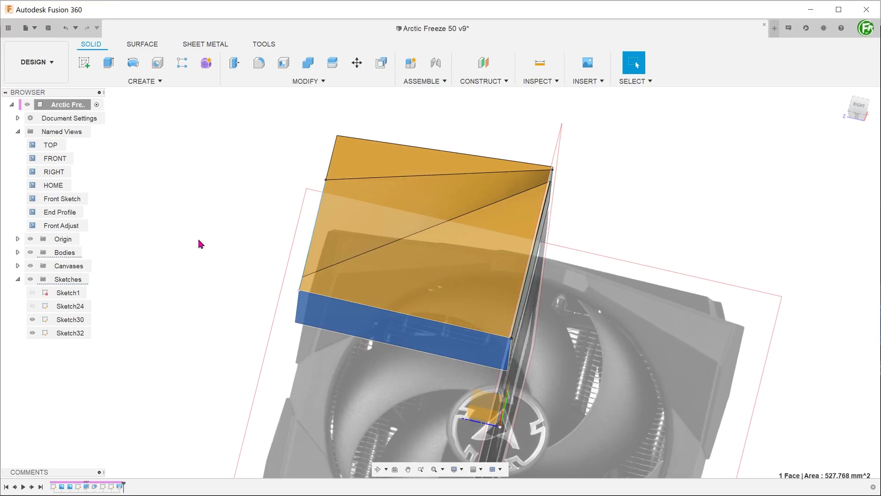
click(200, 244)
mouse_move(207, 242)
shift+middle_down()
mouse_move(325, 158)
mouse_move(190, 203)
shift+middle_up()
click(318, 160)
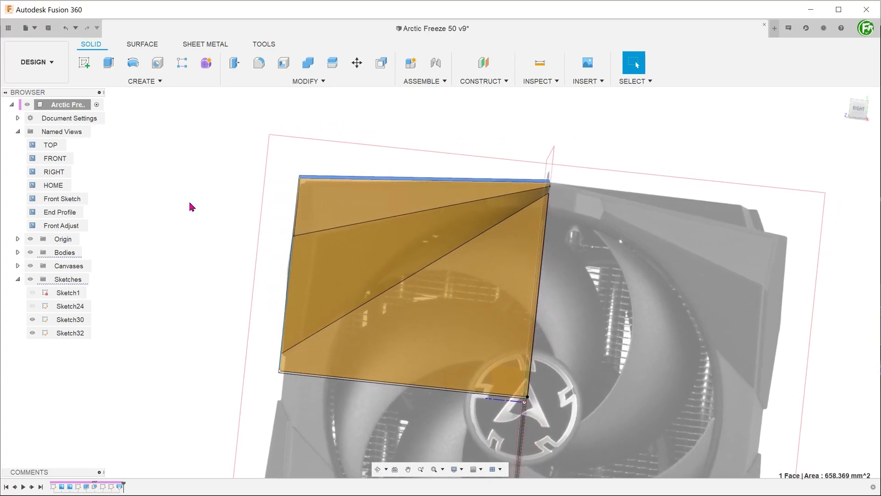
shift+middle_drag(195, 220, 315, 308)
Step: Sketch an angled notch line at the lower face's corner and start extruding the notch
right_click(349, 336)
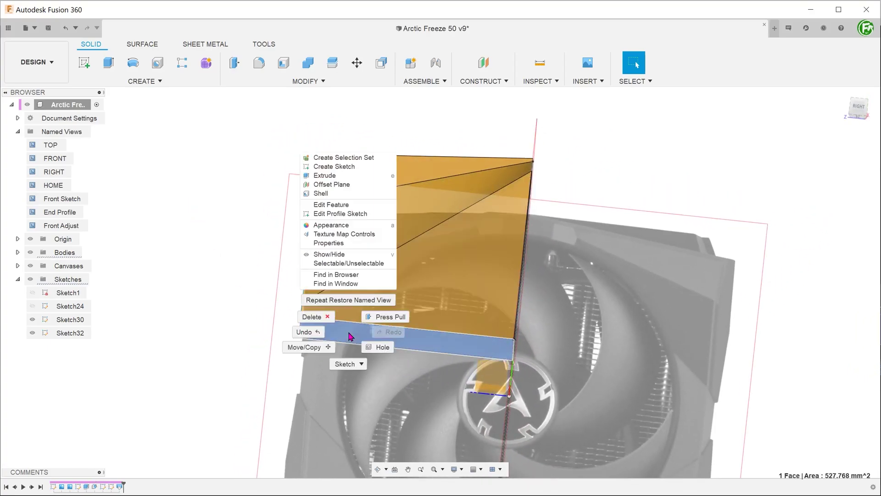
click(335, 167)
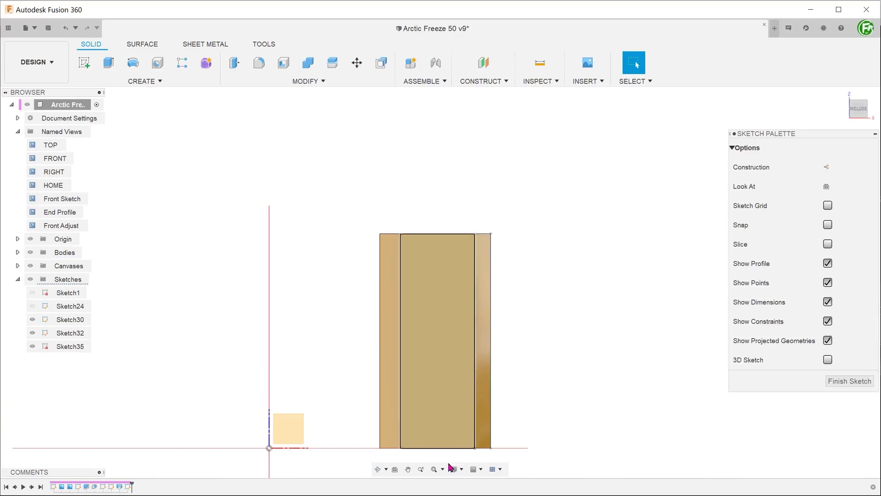
scroll(373, 434, up, 2)
middle_drag(346, 427, 270, 303)
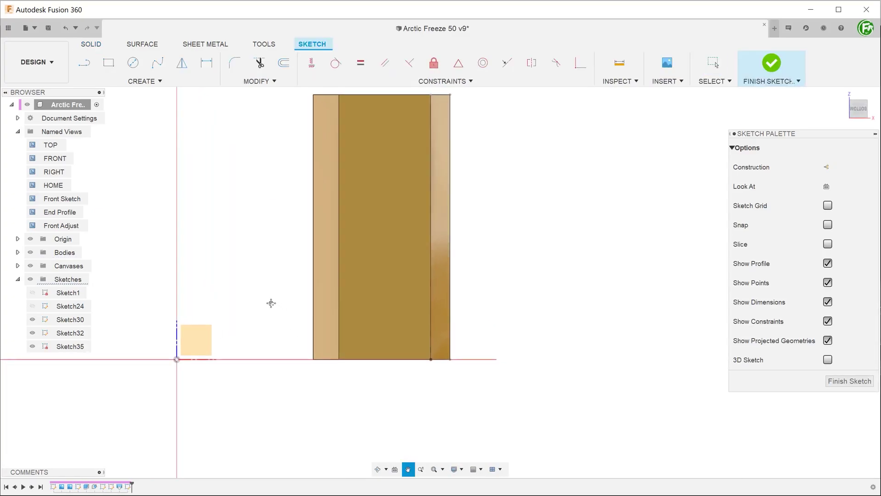
scroll(413, 382, up, 2)
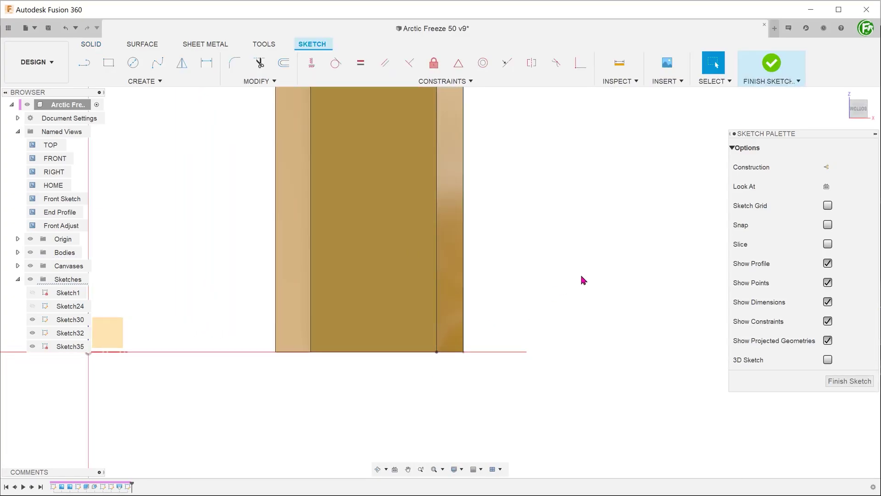
key(l)
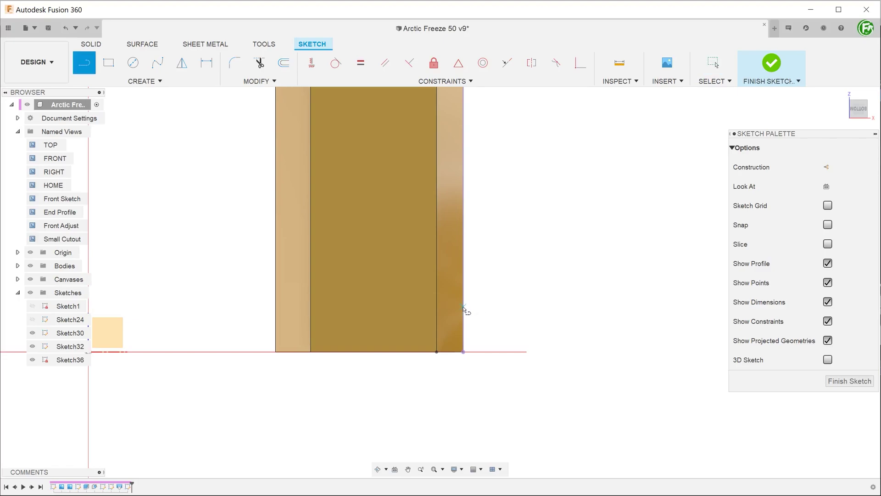
click(464, 308)
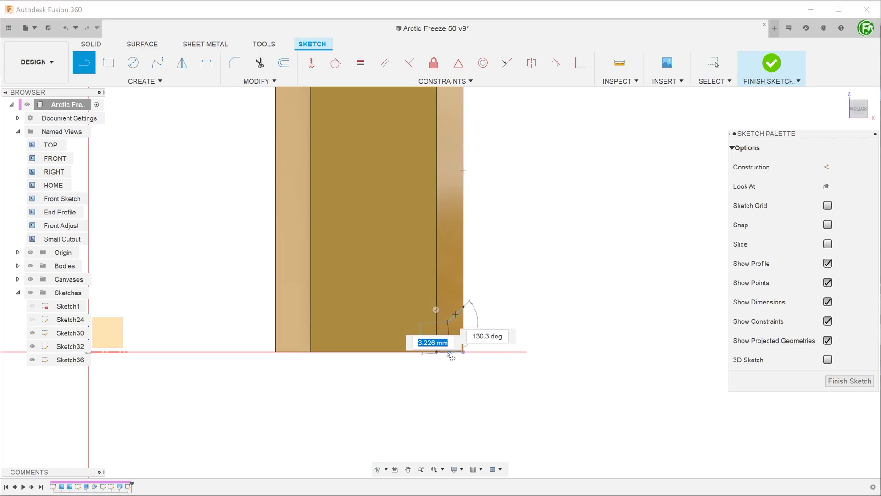
double_click(448, 352)
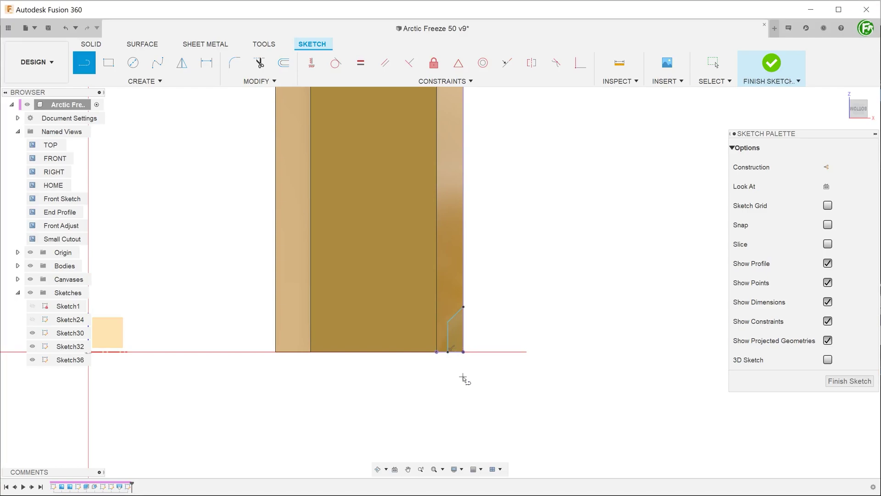
key(Escape)
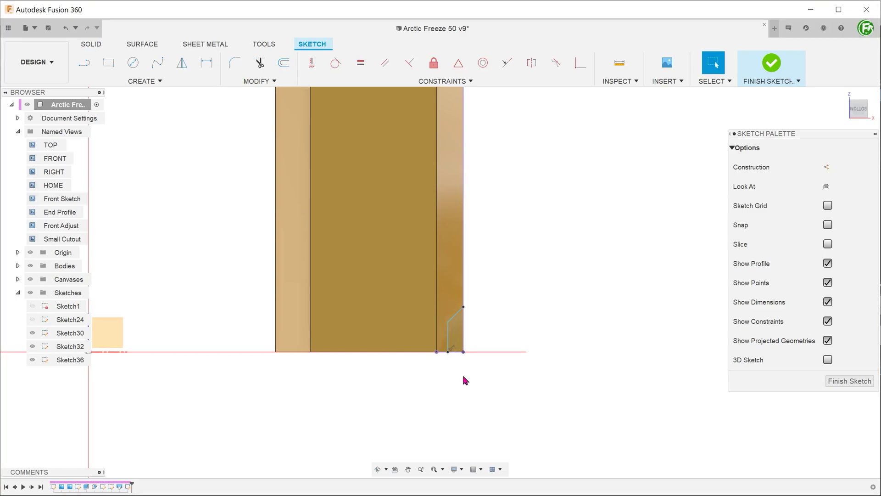
click(455, 336)
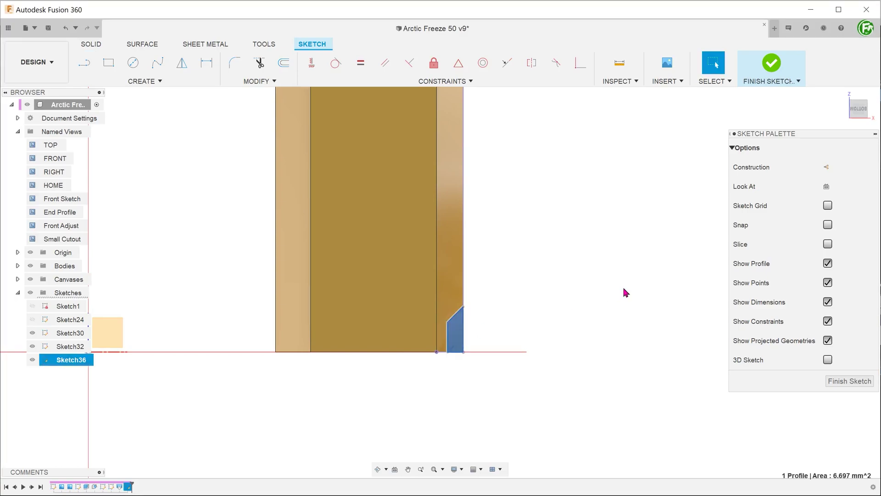
key(e)
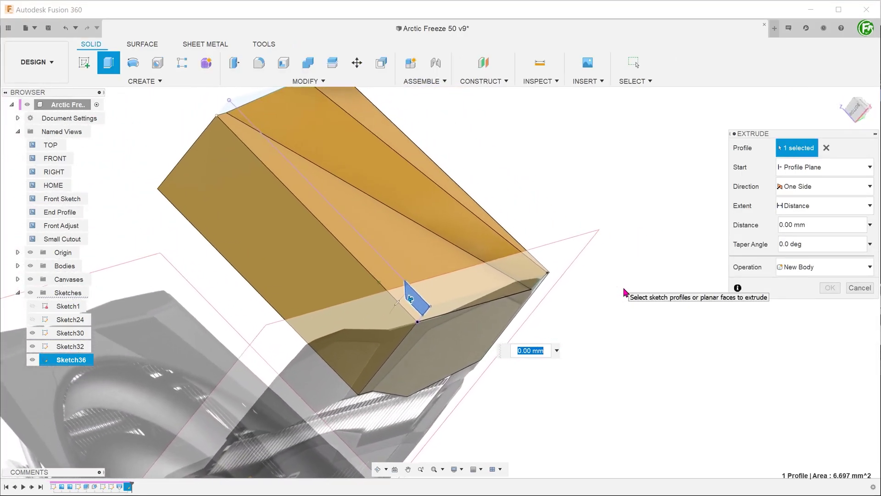
Step: Extend the notch cut through the whole fin body using the All extent
drag(354, 292, 506, 243)
click(796, 205)
click(794, 241)
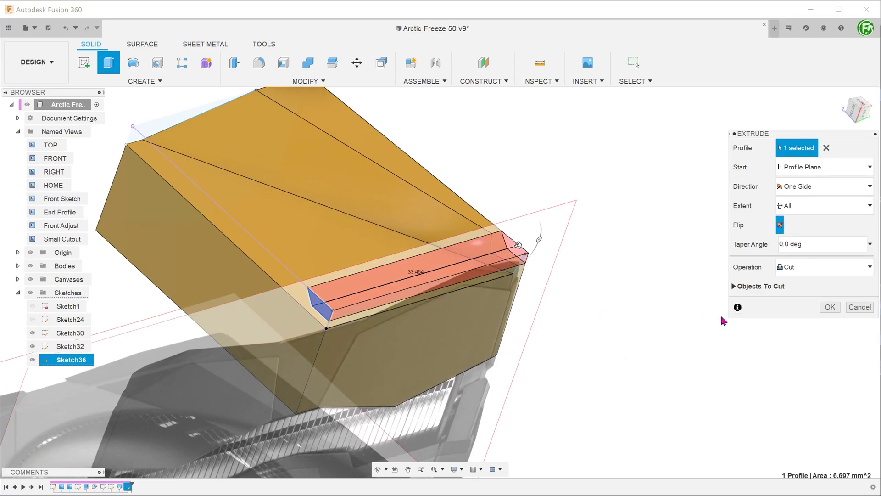
click(830, 307)
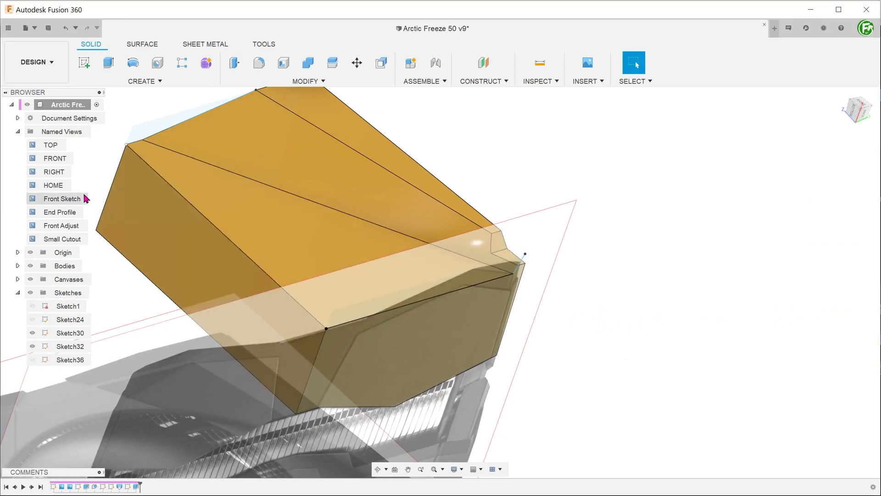
Step: Check the right view, hide the fan reference canvas, and go back to the home view
double_click(54, 171)
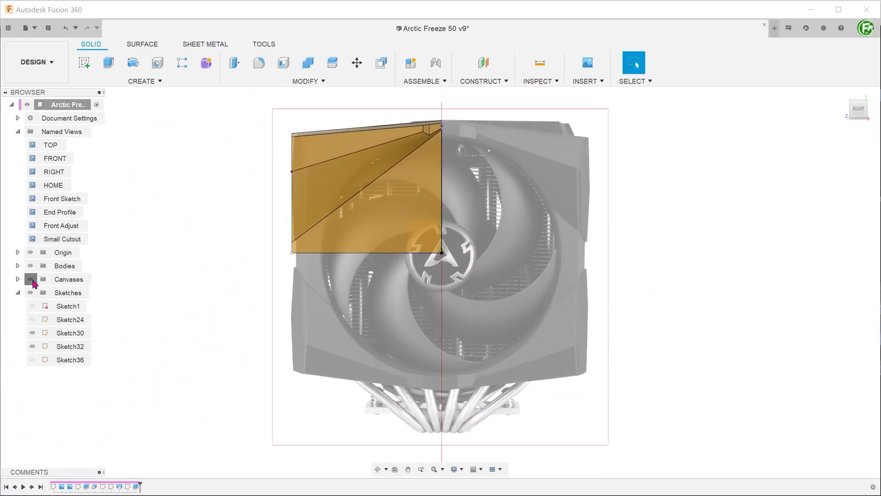
click(31, 280)
key(F6)
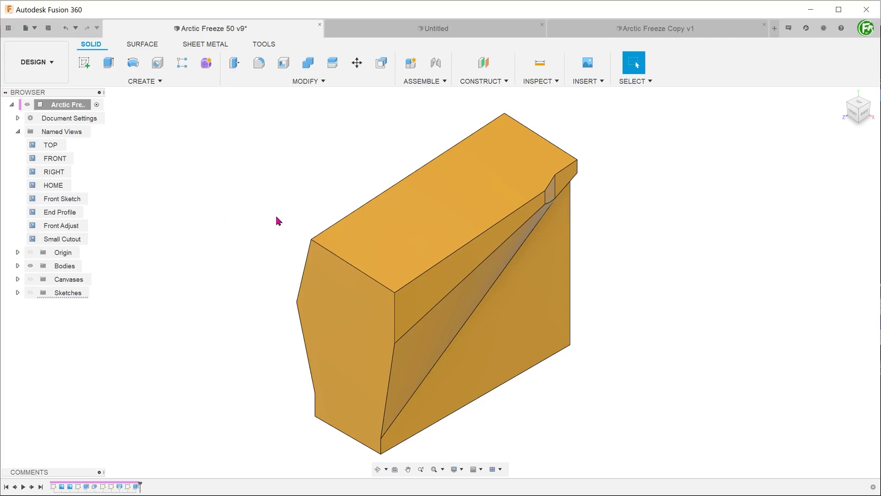
click(399, 233)
click(337, 312)
click(226, 315)
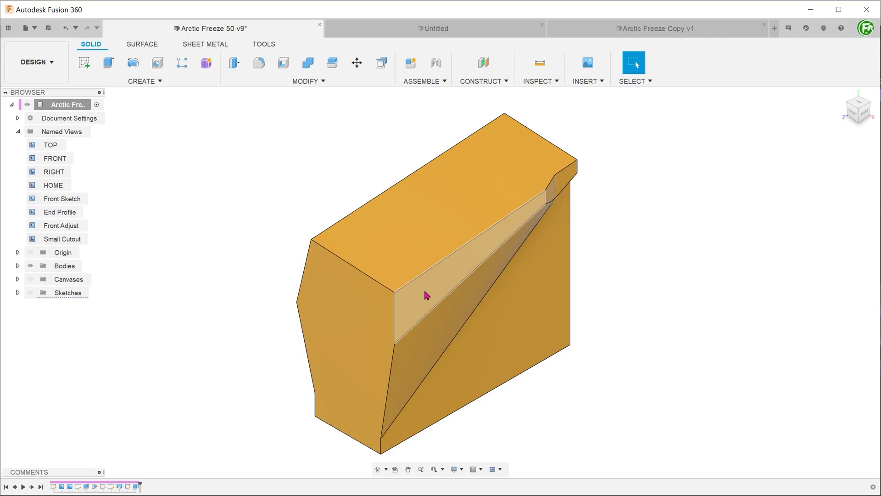
click(434, 317)
click(444, 334)
click(482, 351)
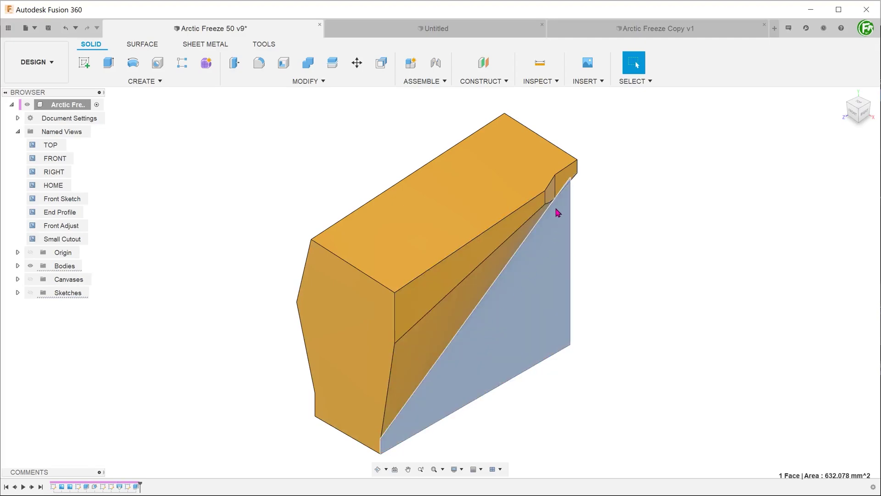
click(141, 177)
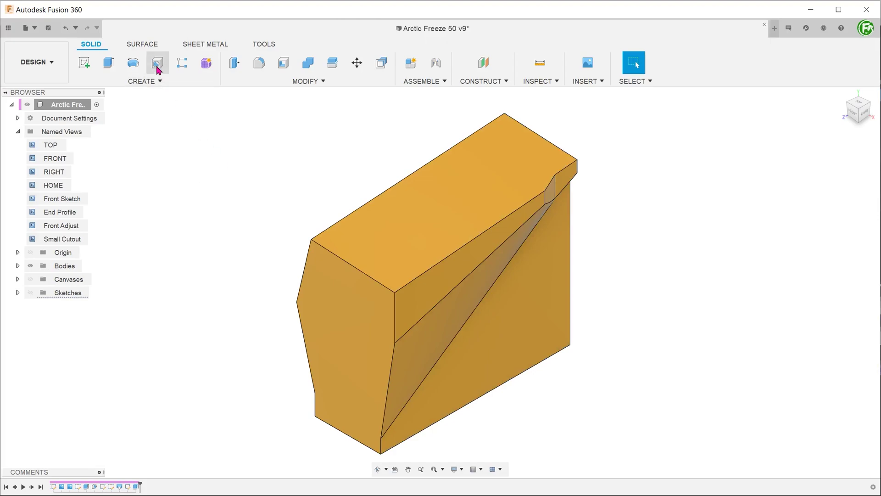
Step: Offset the five inner sloped and notch faces by -2 mm as a new surface
click(140, 46)
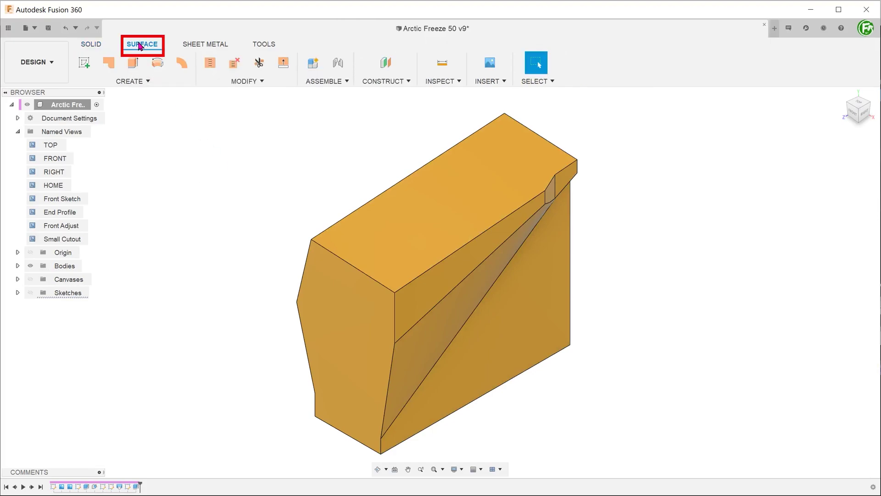
click(147, 82)
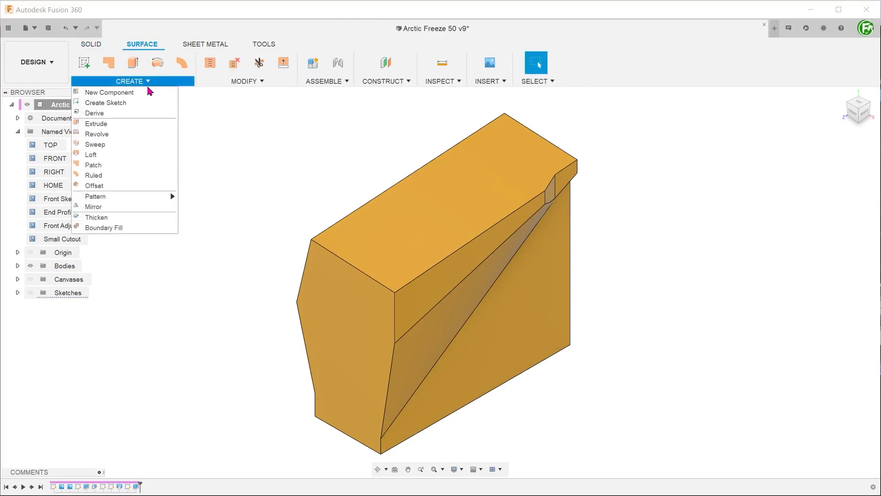
click(135, 188)
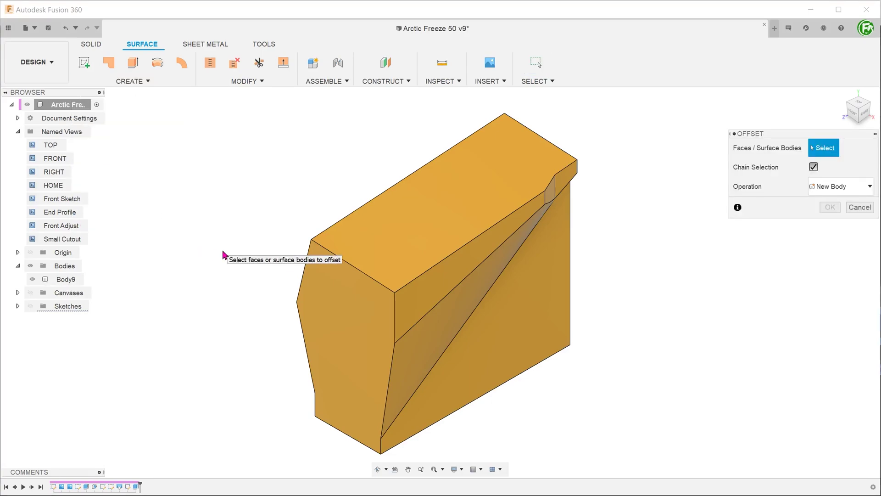
click(449, 309)
click(482, 330)
click(554, 191)
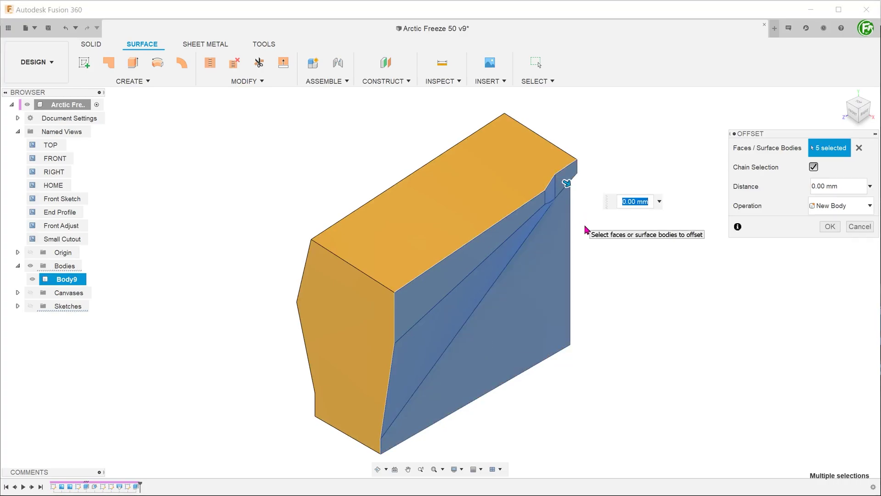
text(-2)
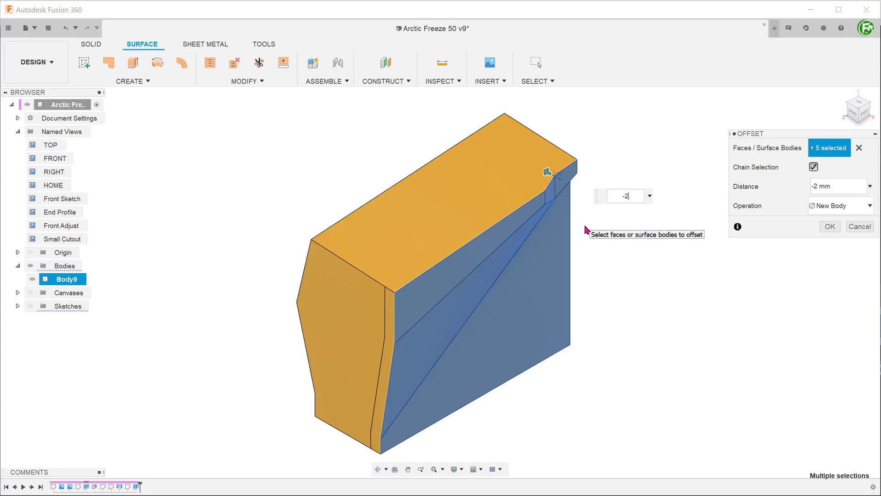
key(Return)
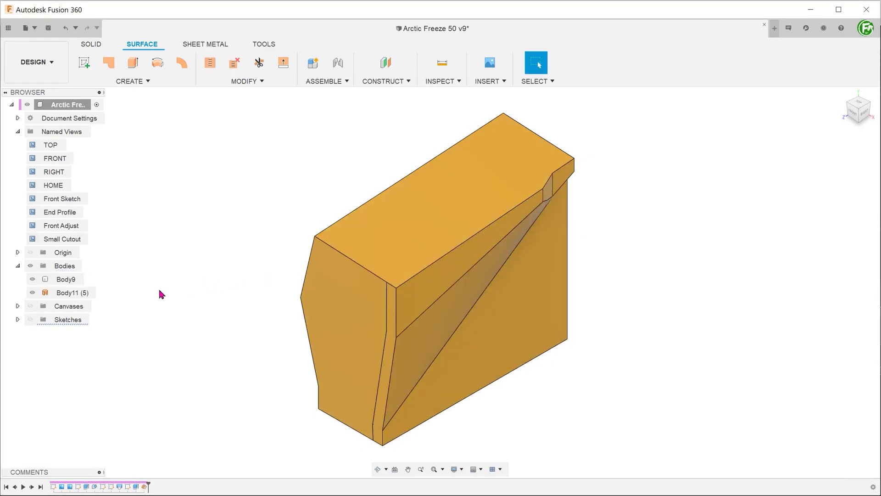
click(35, 279)
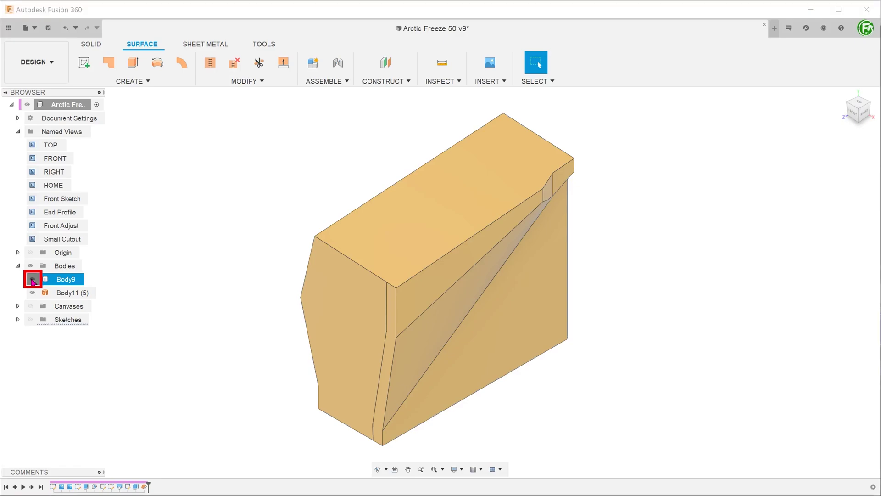
click(32, 279)
click(79, 293)
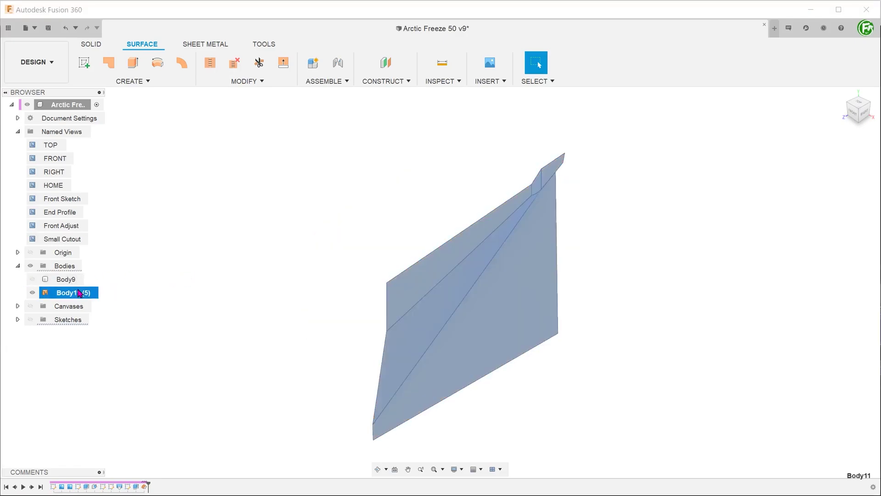
click(33, 279)
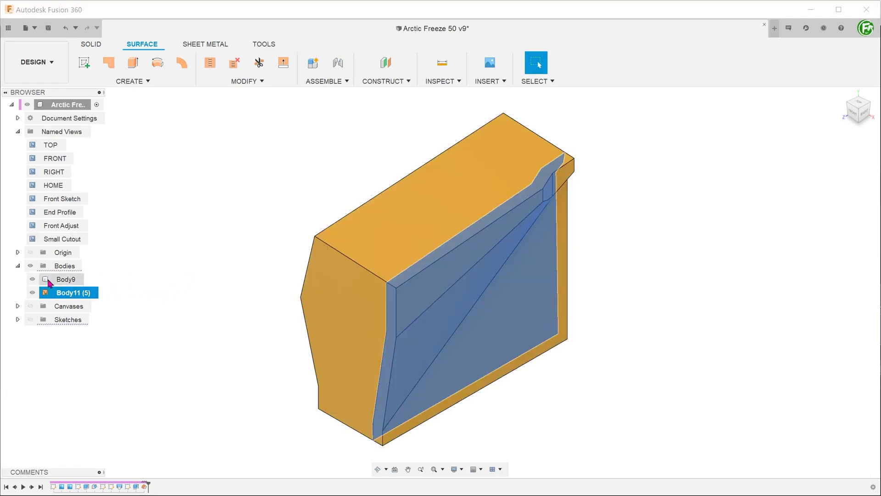
click(220, 258)
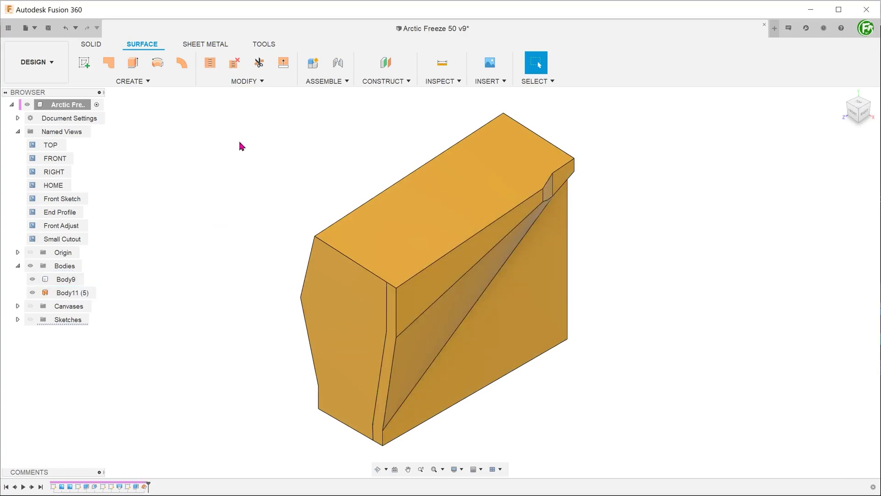
click(259, 82)
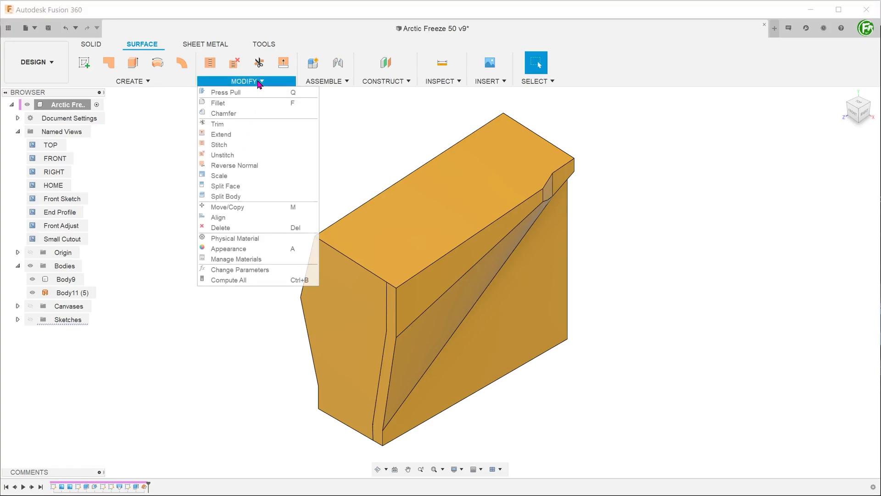
Step: Split the top and left faces using offset surface Body11 with Extend Splitting Tool on
click(283, 188)
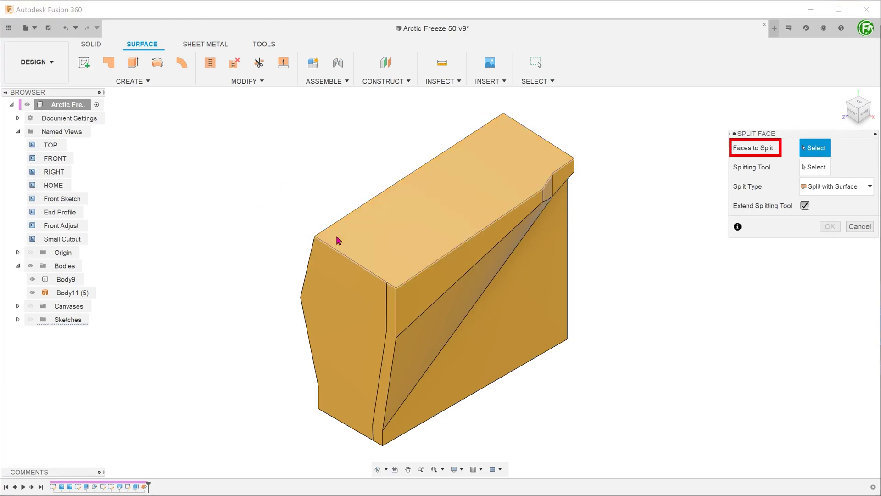
click(358, 243)
click(337, 298)
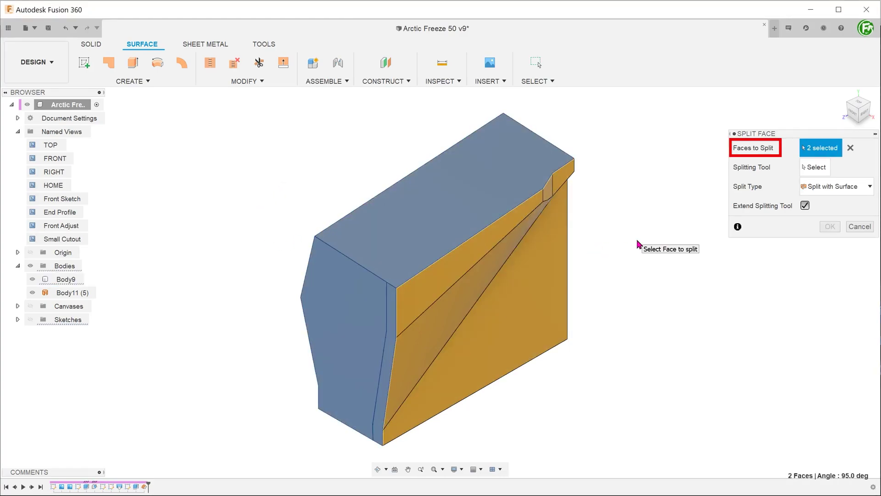
click(822, 170)
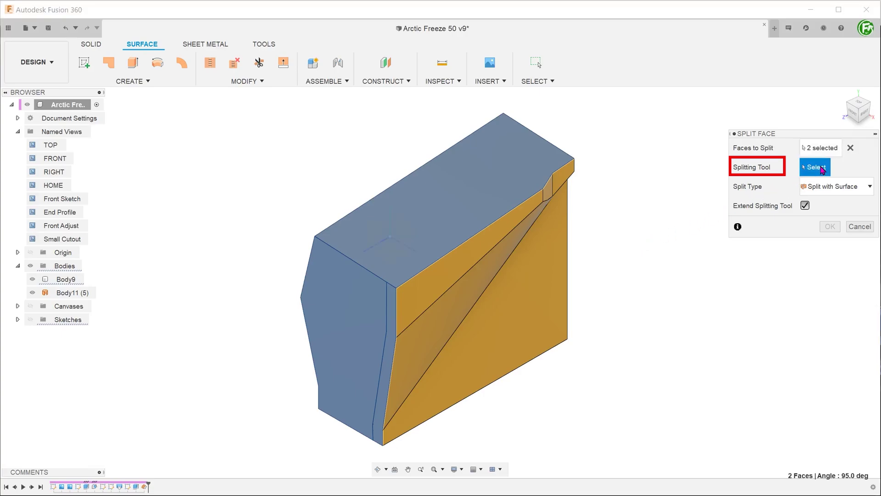
click(386, 308)
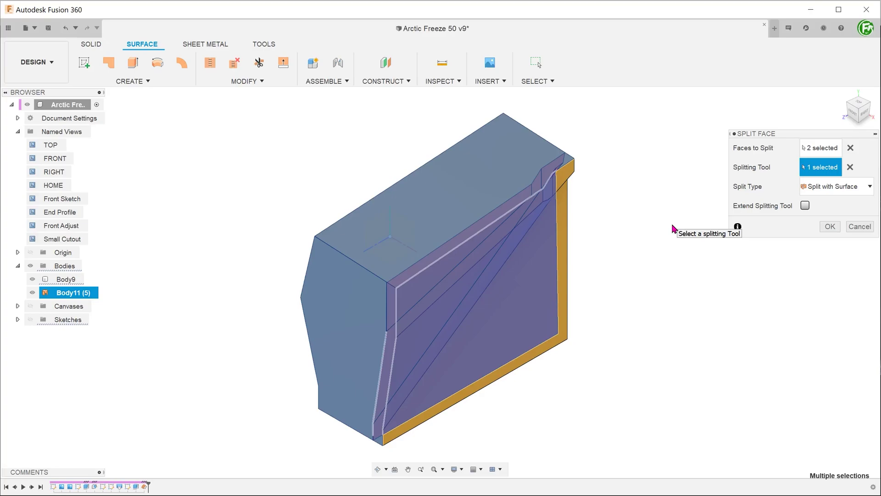
click(805, 205)
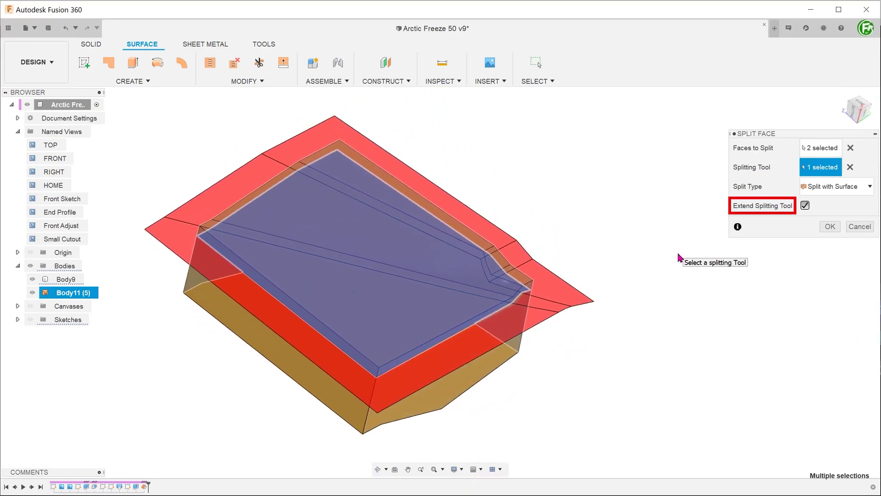
click(829, 227)
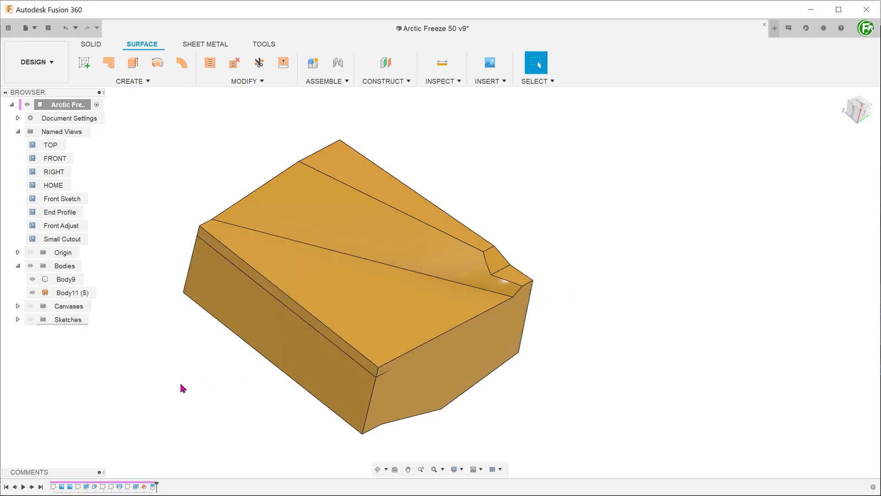
Step: Restore the saved HOME named view of the block
double_click(53, 186)
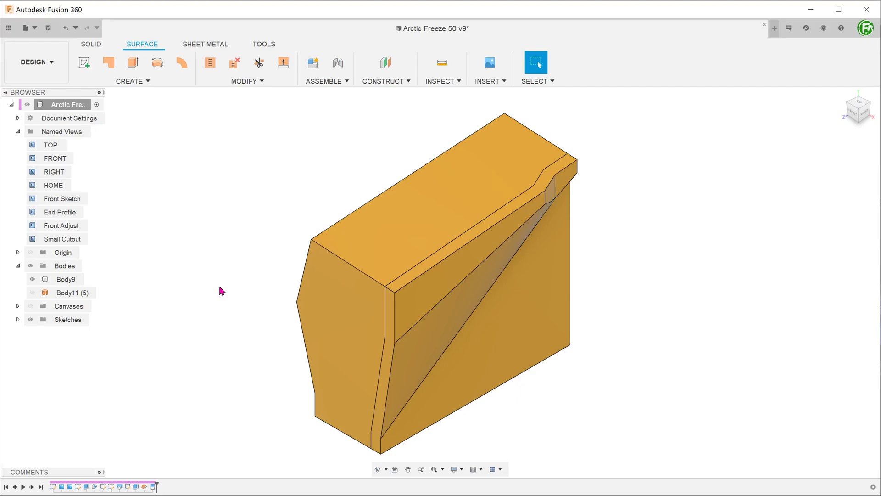
Step: Sketch one slanted line on the left face, from the split rim edge to the lower-left corner
right_click(329, 337)
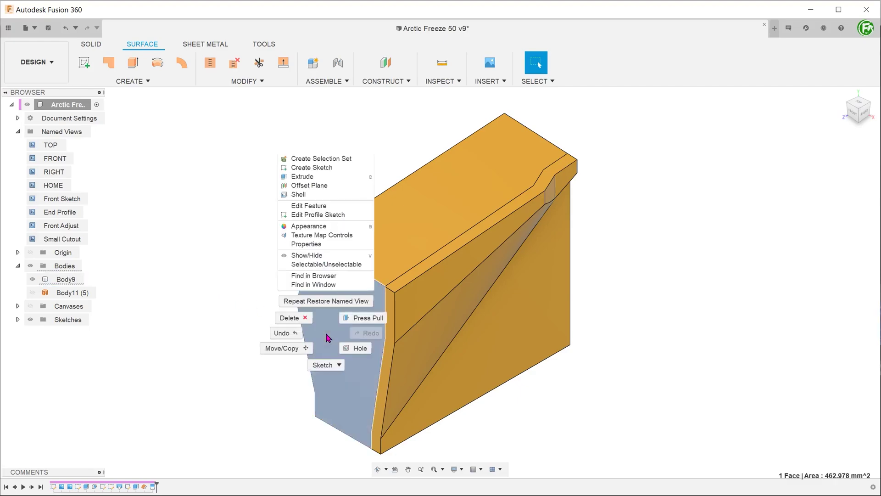
click(330, 168)
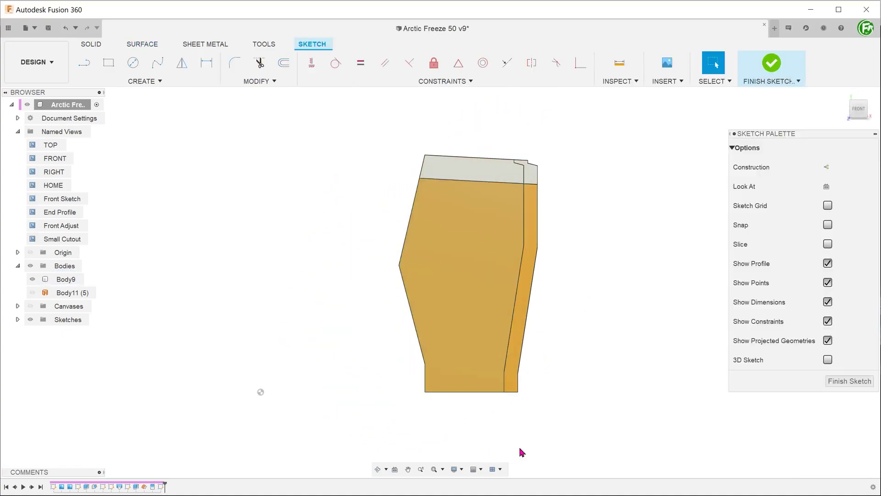
key(l)
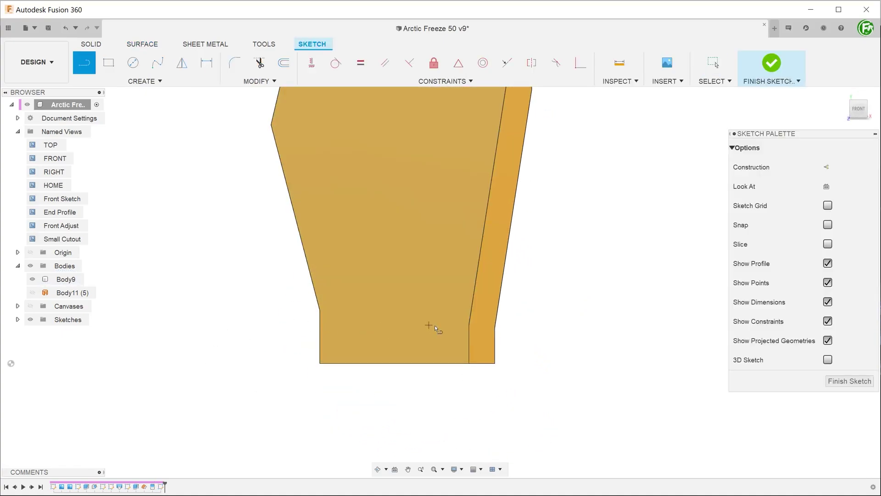
click(467, 324)
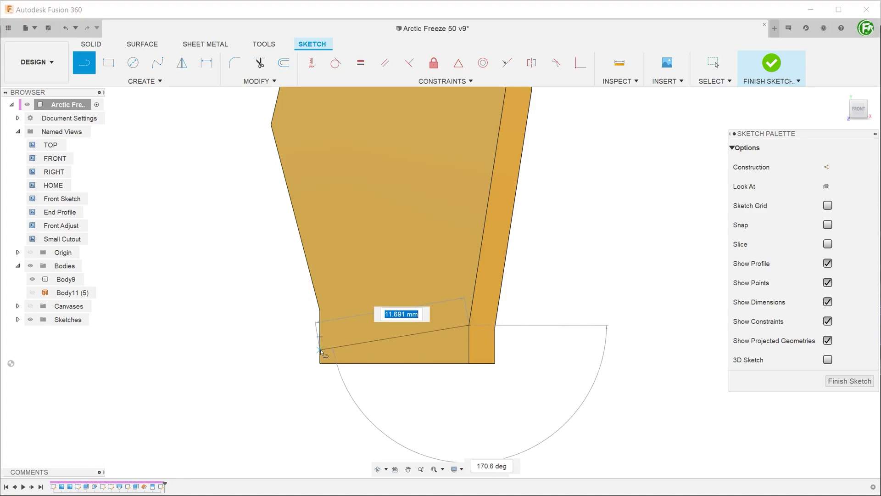
double_click(321, 350)
click(771, 64)
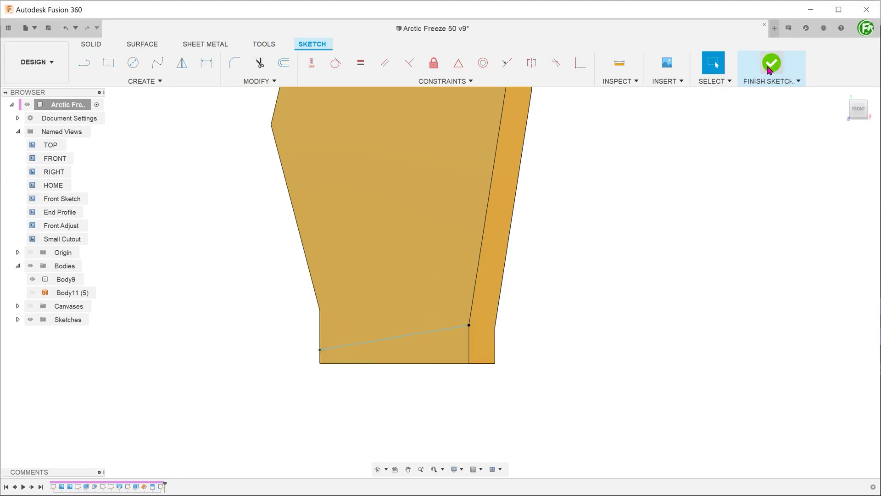
double_click(53, 185)
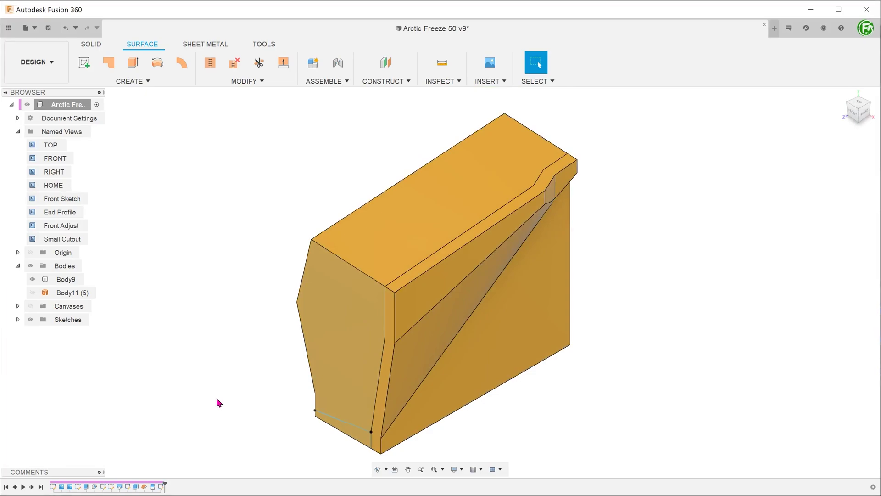
Step: Split the left side face with the red surface, creating a thin strip along the bottom
click(246, 80)
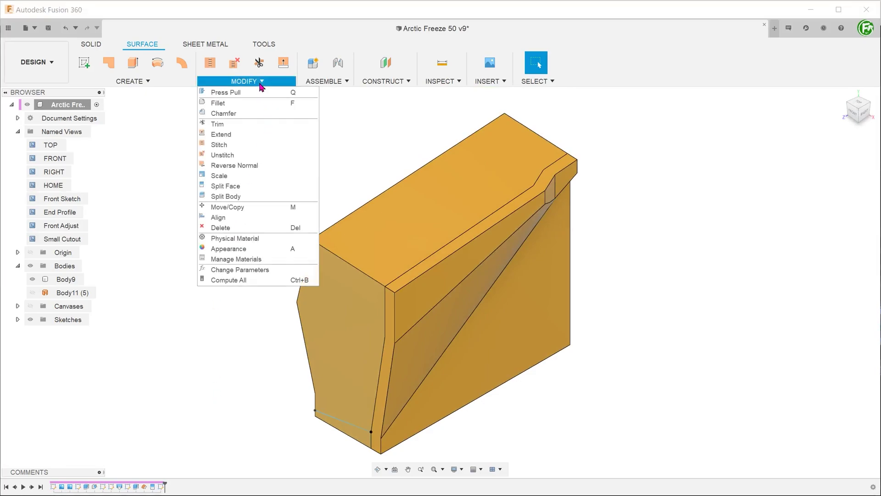
click(256, 187)
click(328, 351)
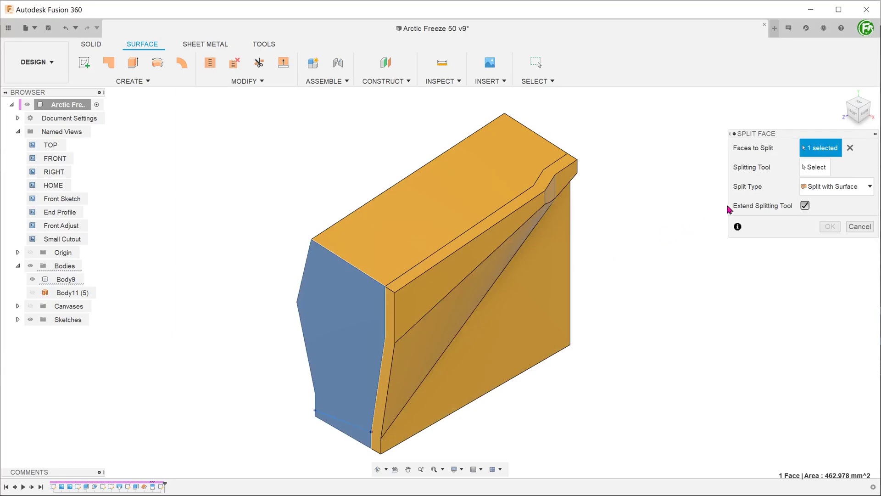
click(816, 167)
click(345, 420)
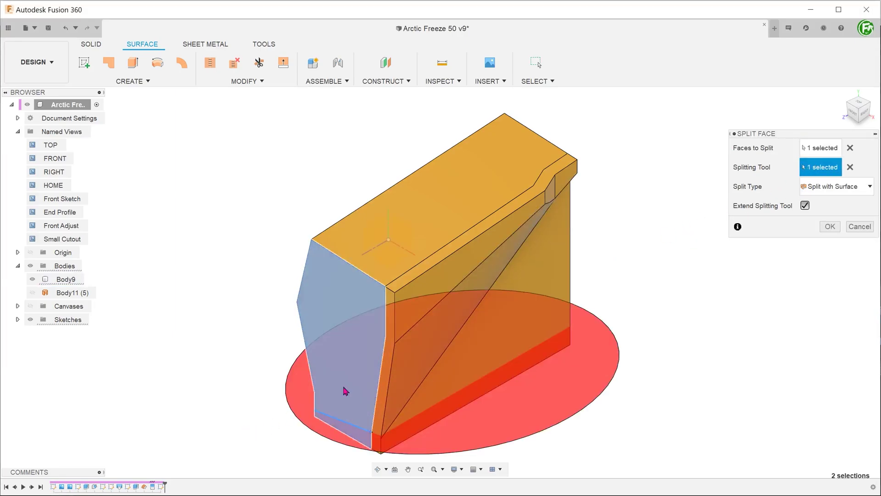
click(829, 226)
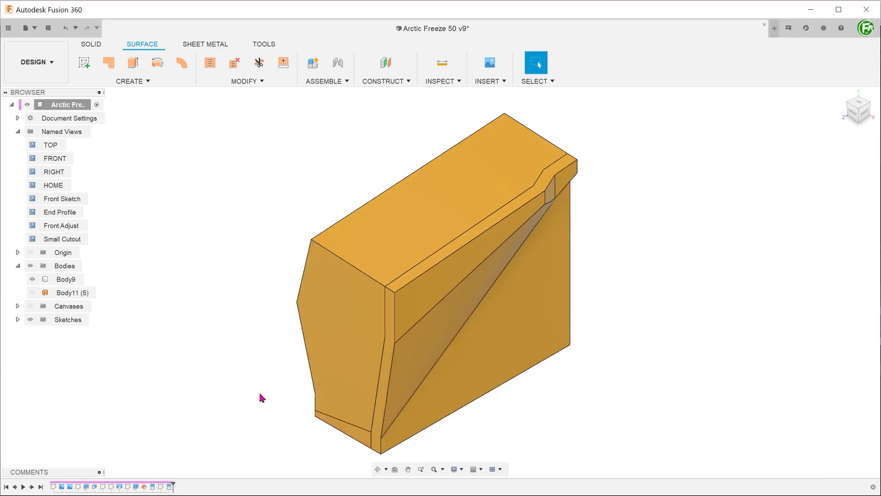
click(355, 435)
click(213, 436)
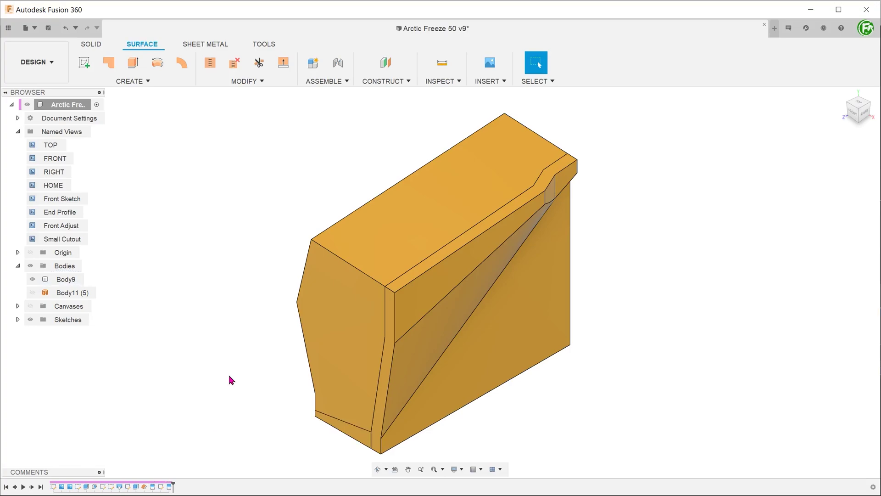
Step: Offset the top and left side faces outward by 1 mm, then check the result
click(96, 48)
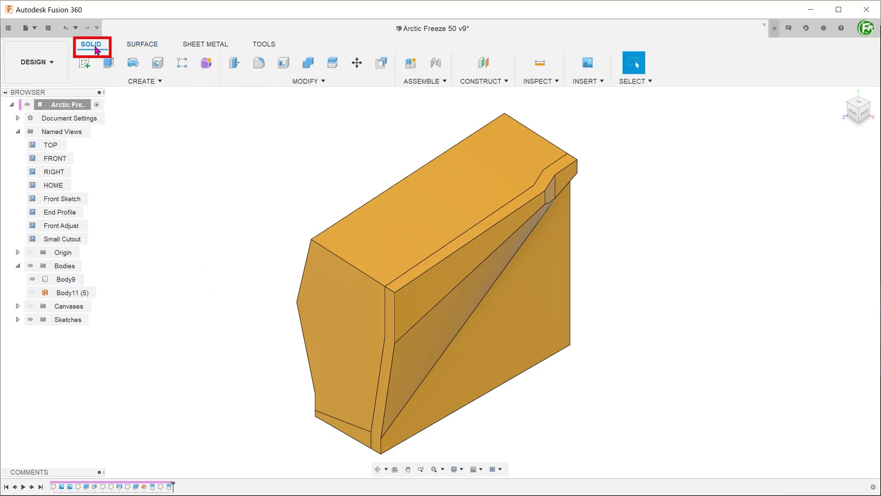
click(324, 82)
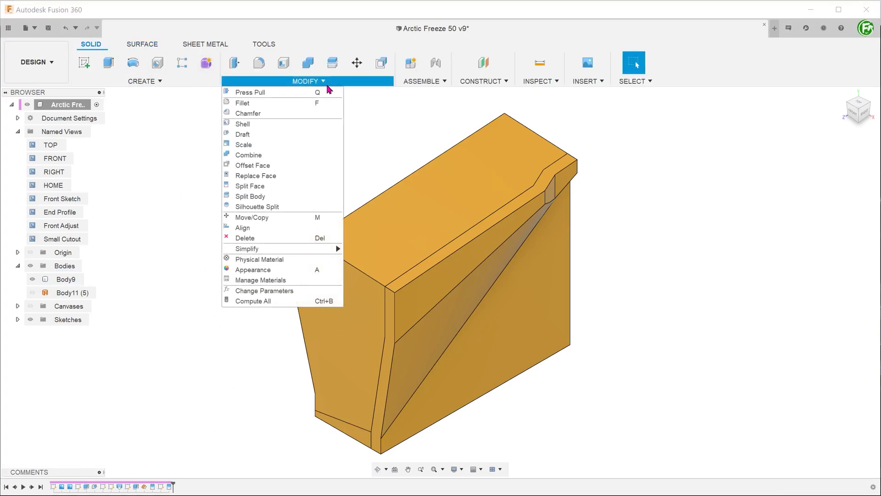
click(309, 166)
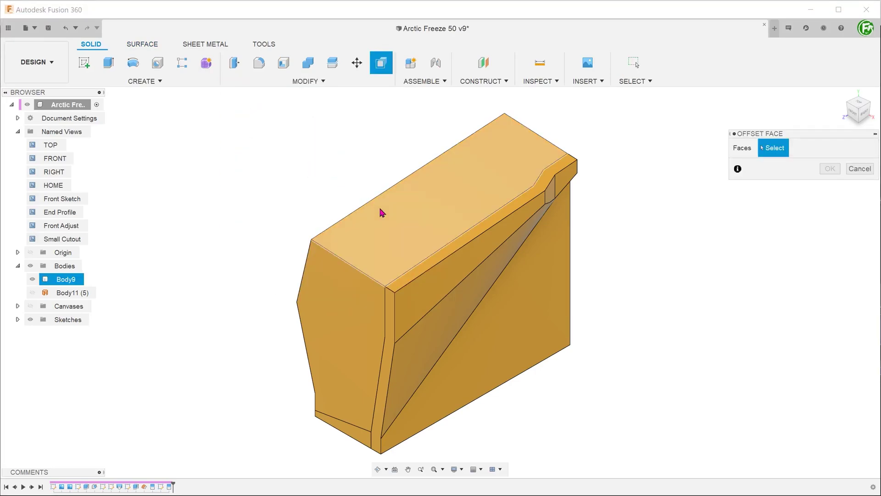
click(360, 272)
click(343, 297)
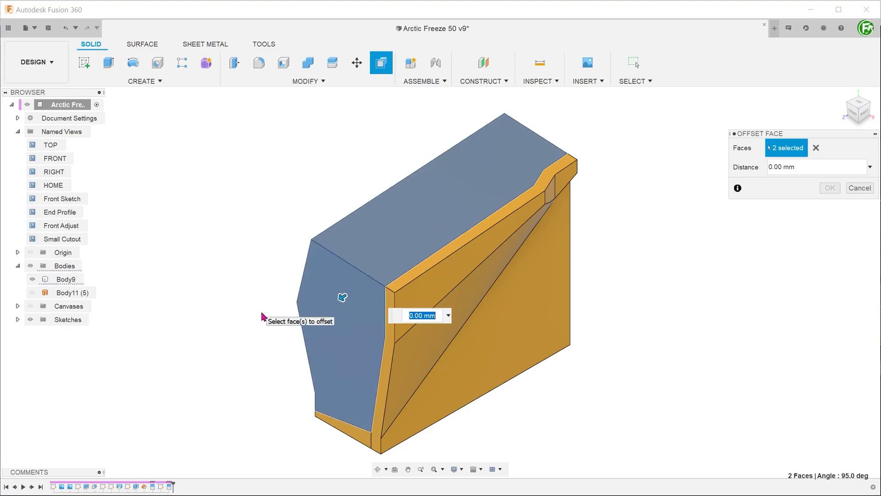
text(1)
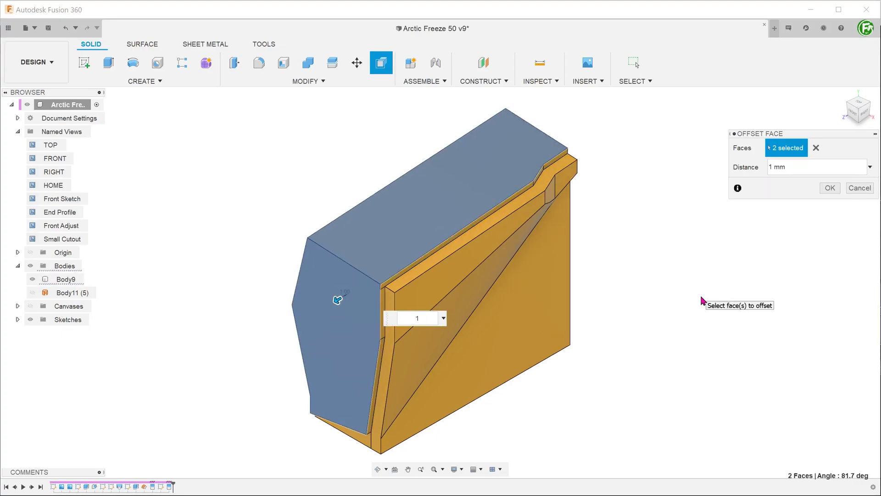
click(831, 188)
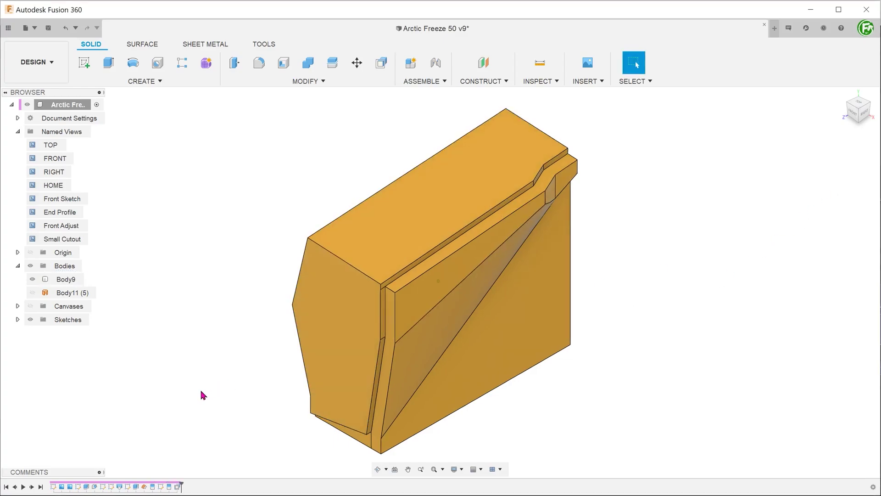
shift+middle_drag(202, 395, 106, 249)
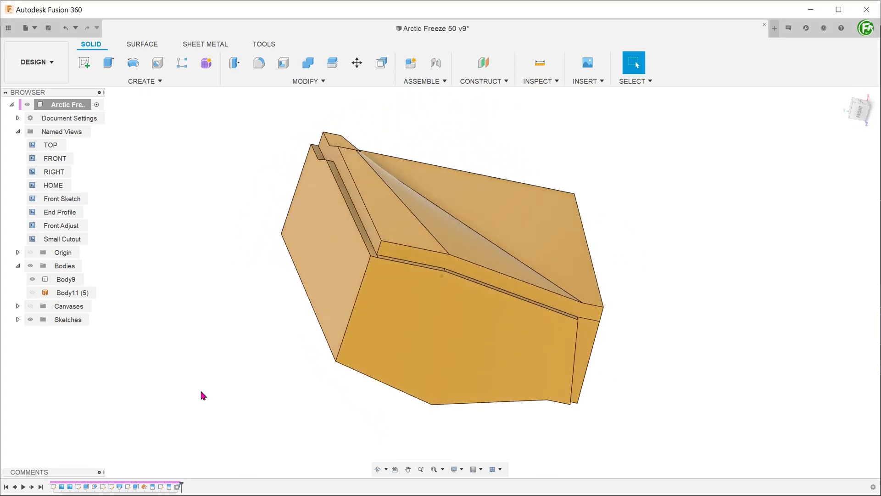
double_click(53, 185)
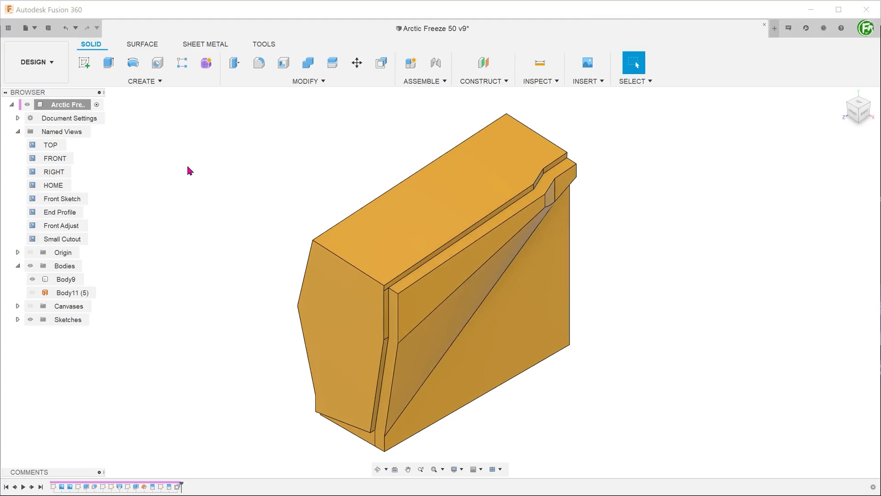
Step: Mirror body Body9 across its right side face and join the copy
click(183, 82)
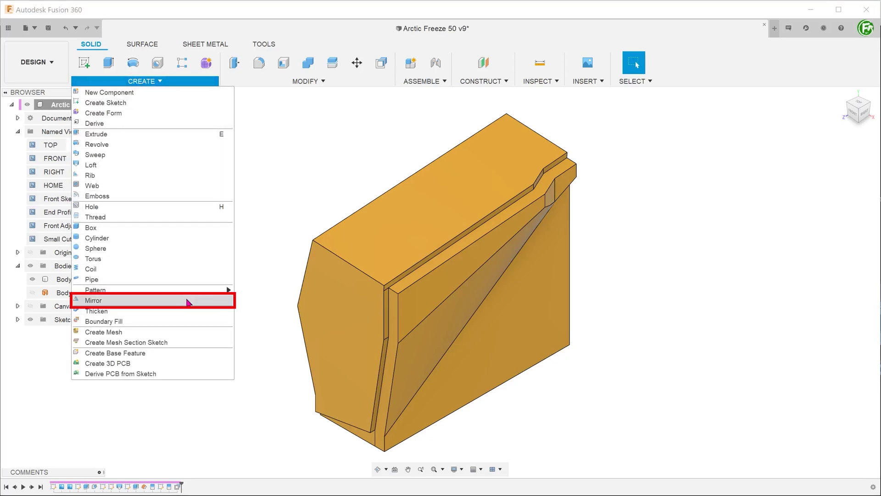
mouse_move(153, 300)
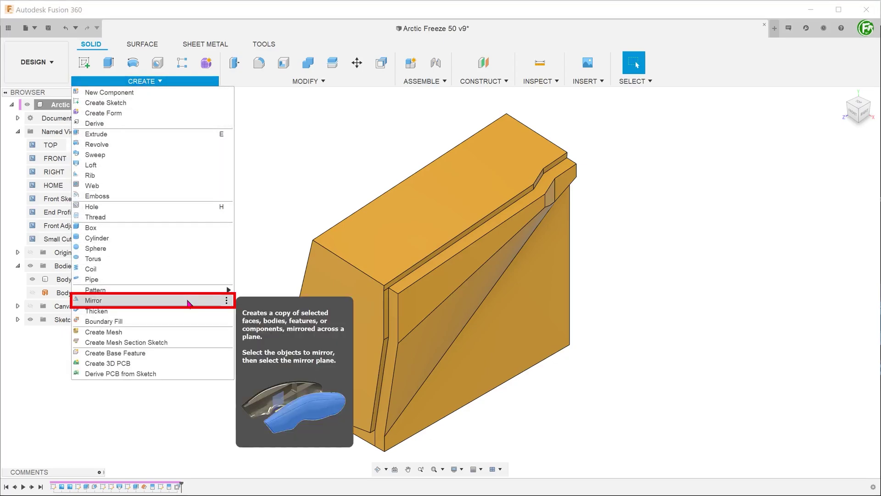
click(188, 303)
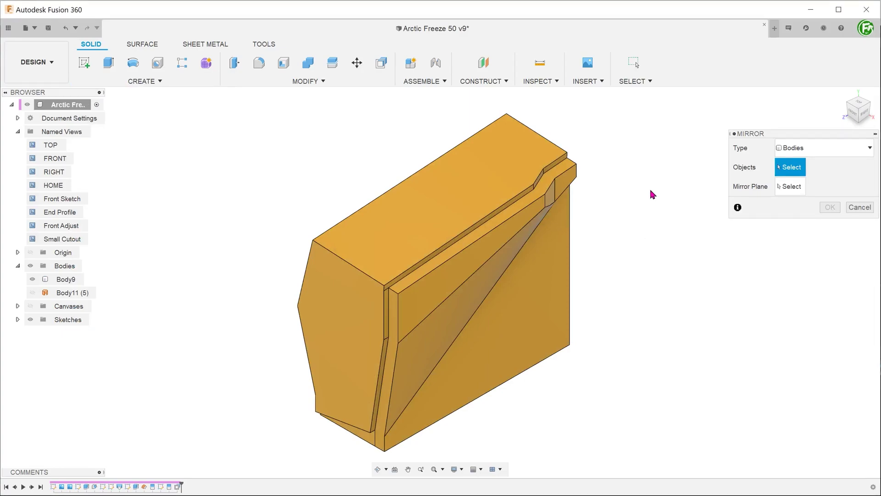
click(818, 153)
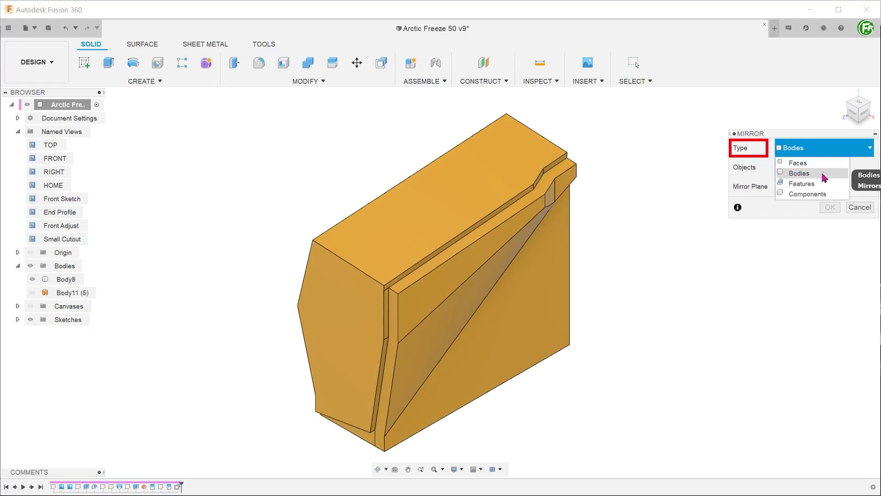
click(824, 178)
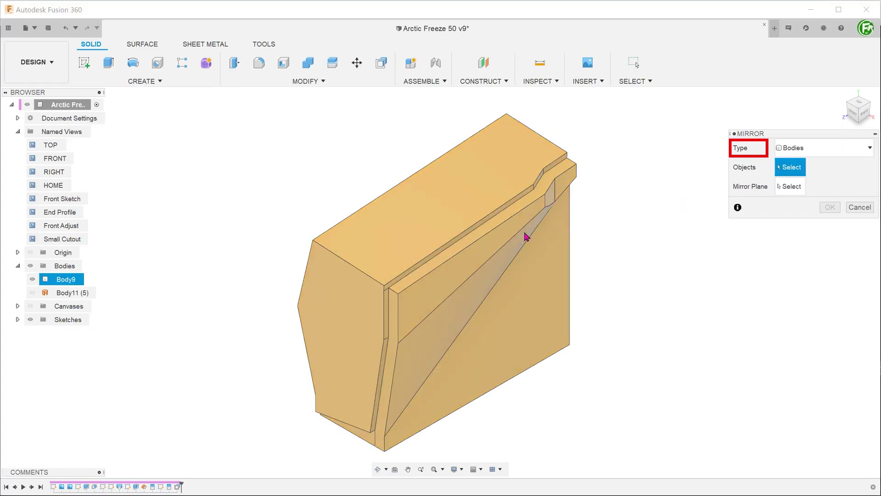
click(537, 238)
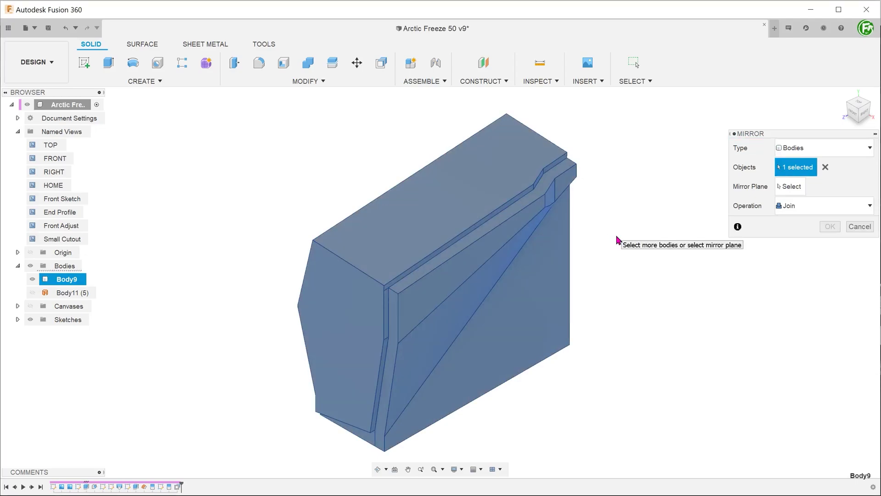
click(790, 187)
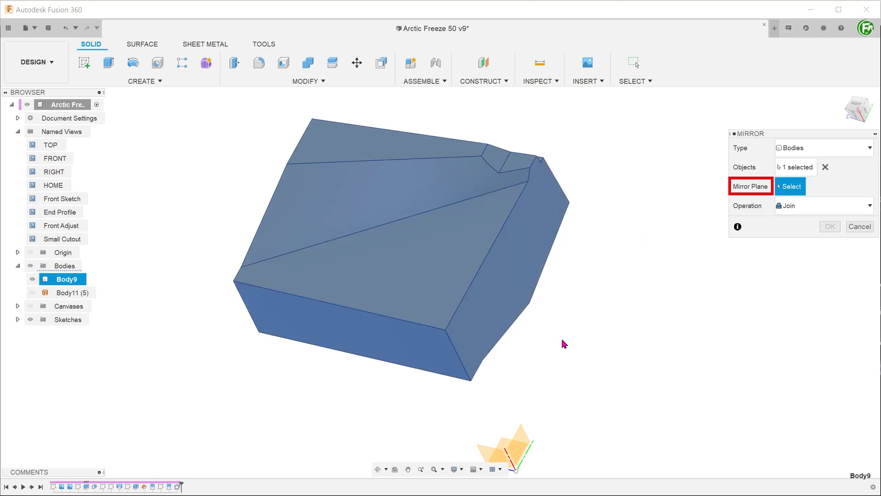
click(523, 302)
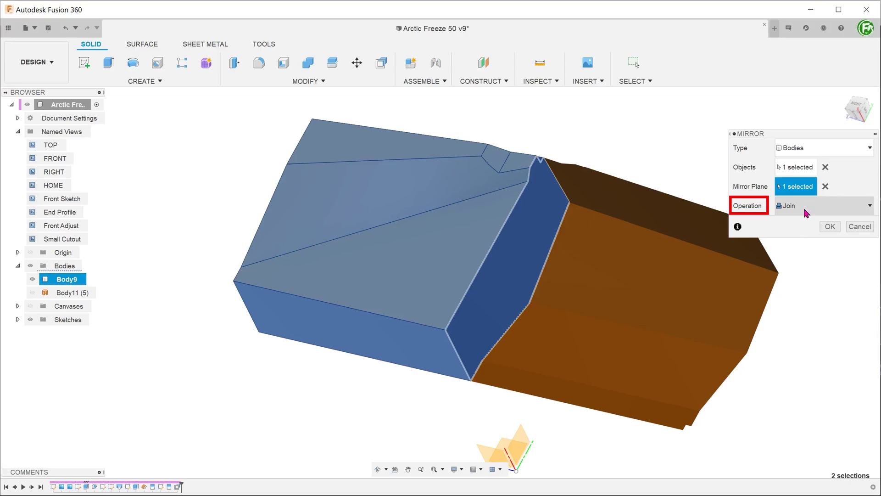
click(830, 228)
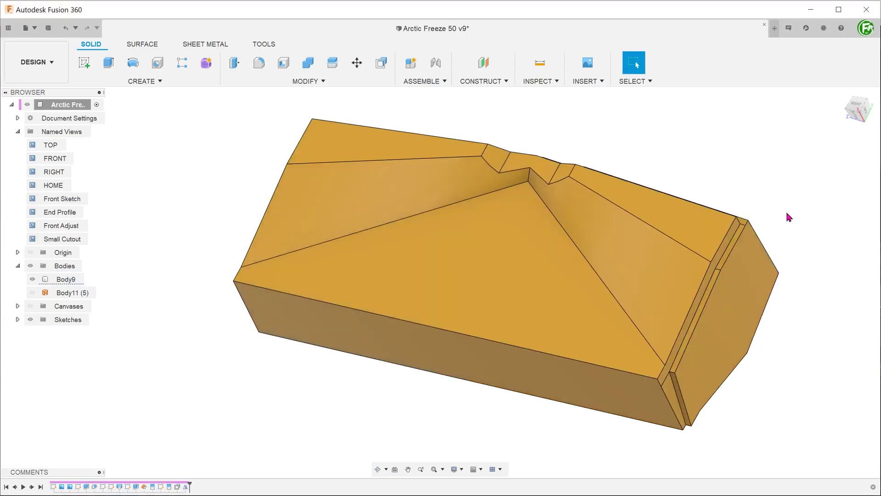
text(smir)
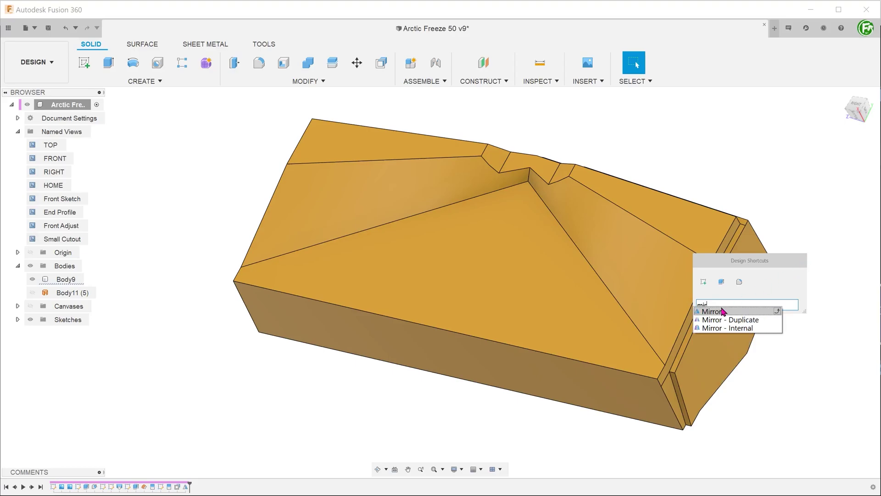
Step: Mirror the half body across its front face, then restore the HOME view
click(724, 312)
click(698, 301)
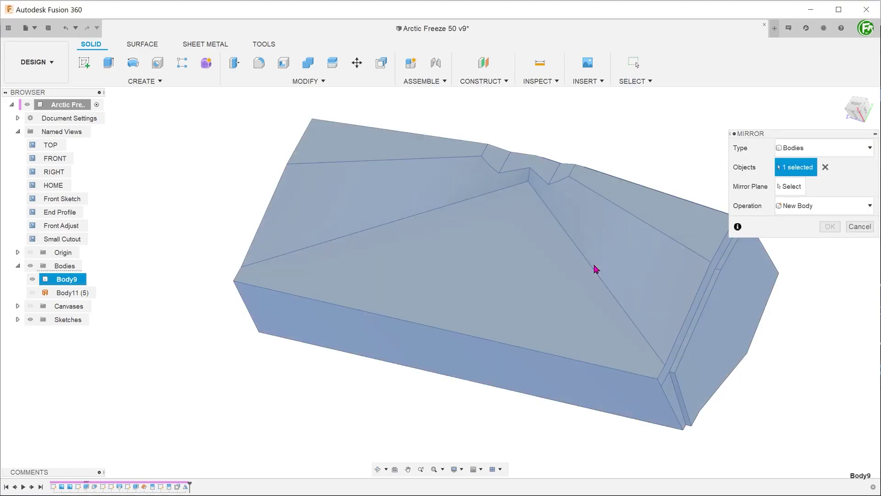
click(790, 187)
click(427, 351)
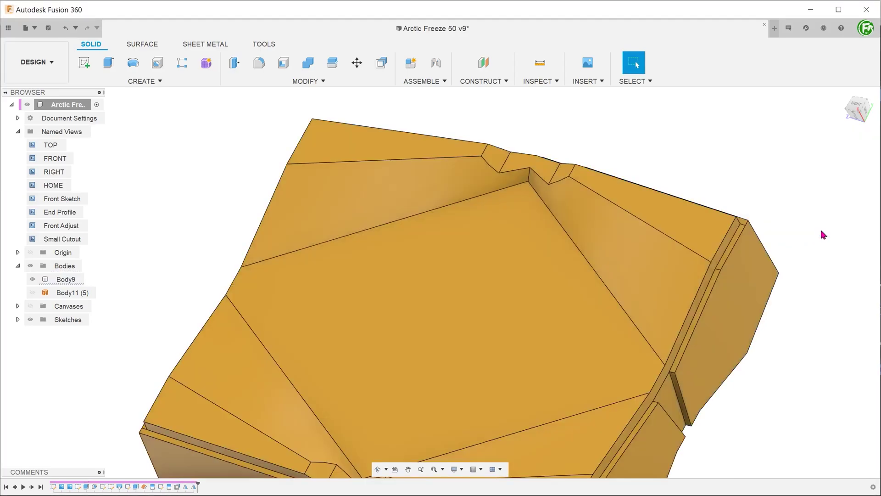
double_click(55, 194)
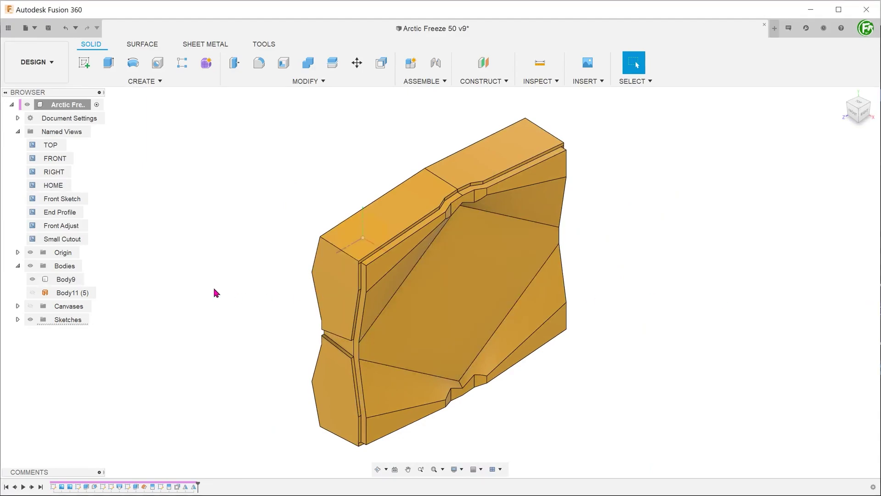
Step: Sketch a circle on the front face, centred on the frame origin
right_click(350, 238)
click(352, 278)
key(c)
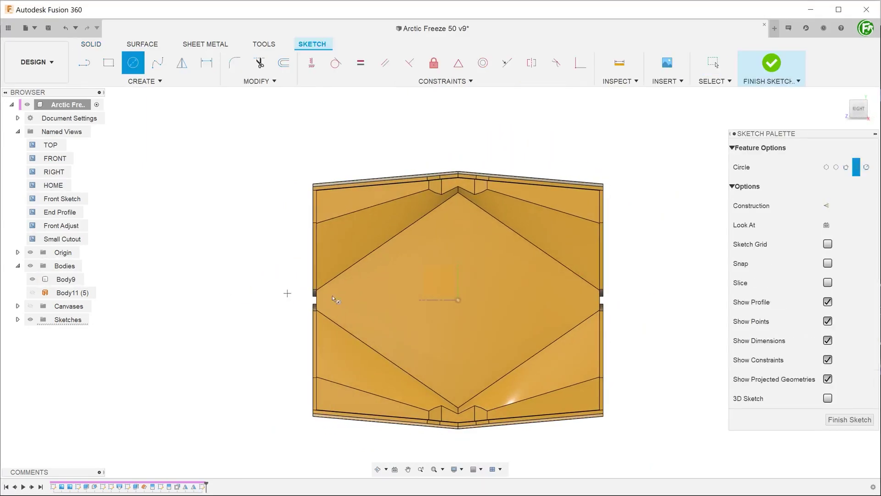
click(458, 301)
scroll(464, 187, up, 5)
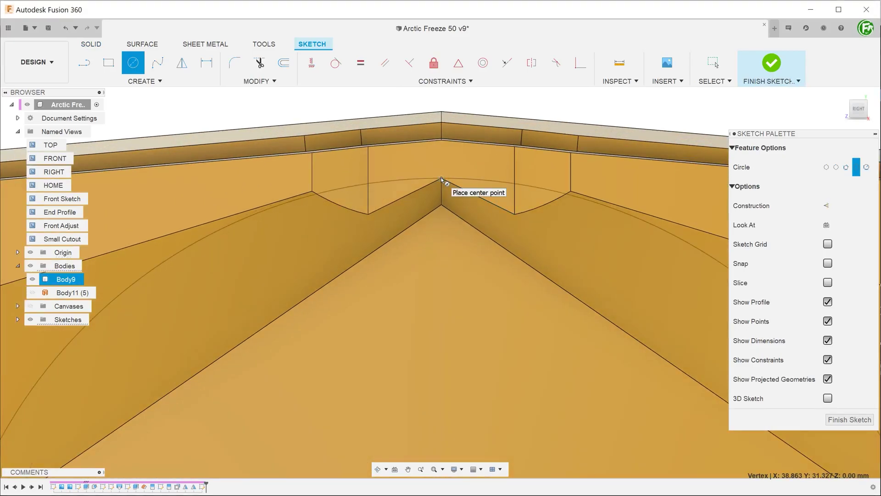
click(441, 180)
Step: Extrude the circle as a cut through the entire frame
key(e)
double_click(46, 186)
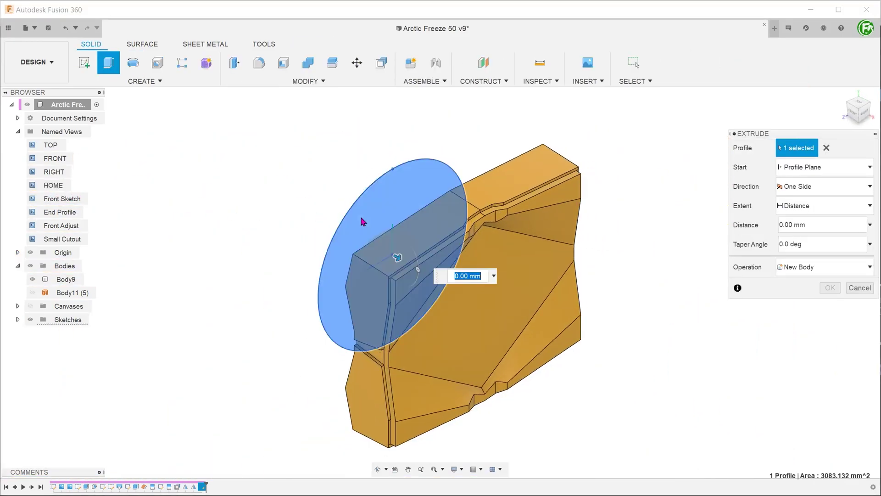
drag(402, 262, 500, 316)
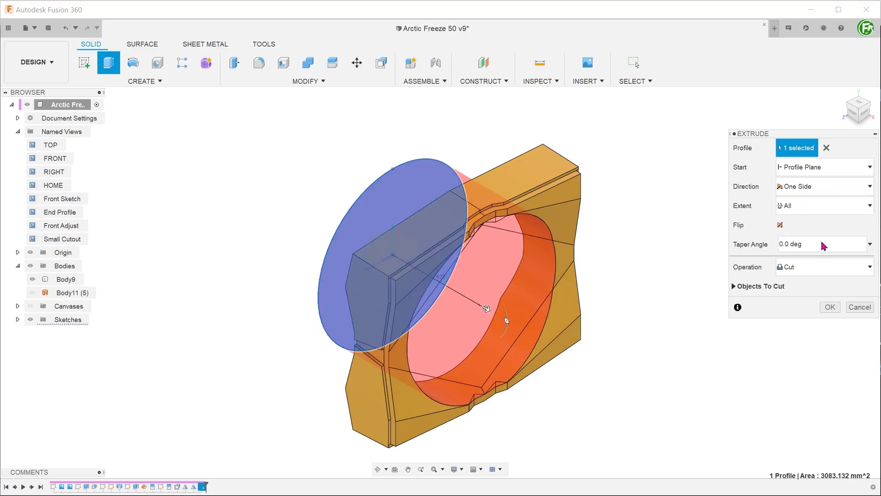
click(831, 307)
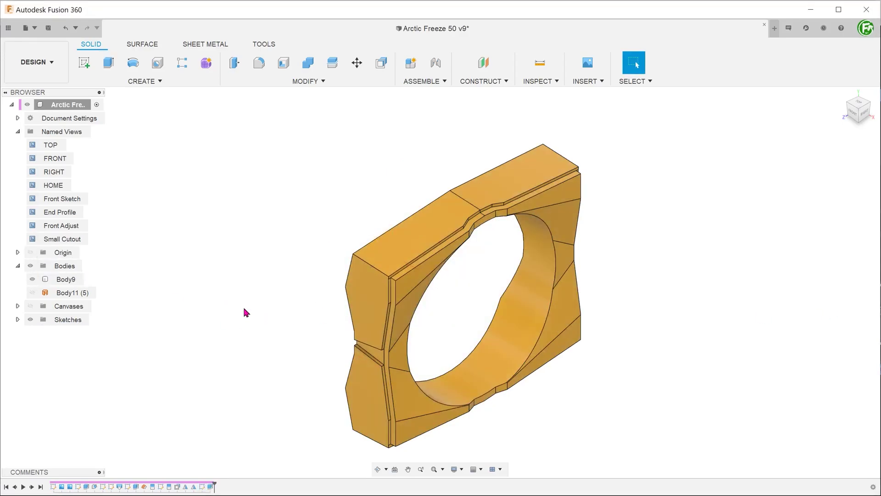